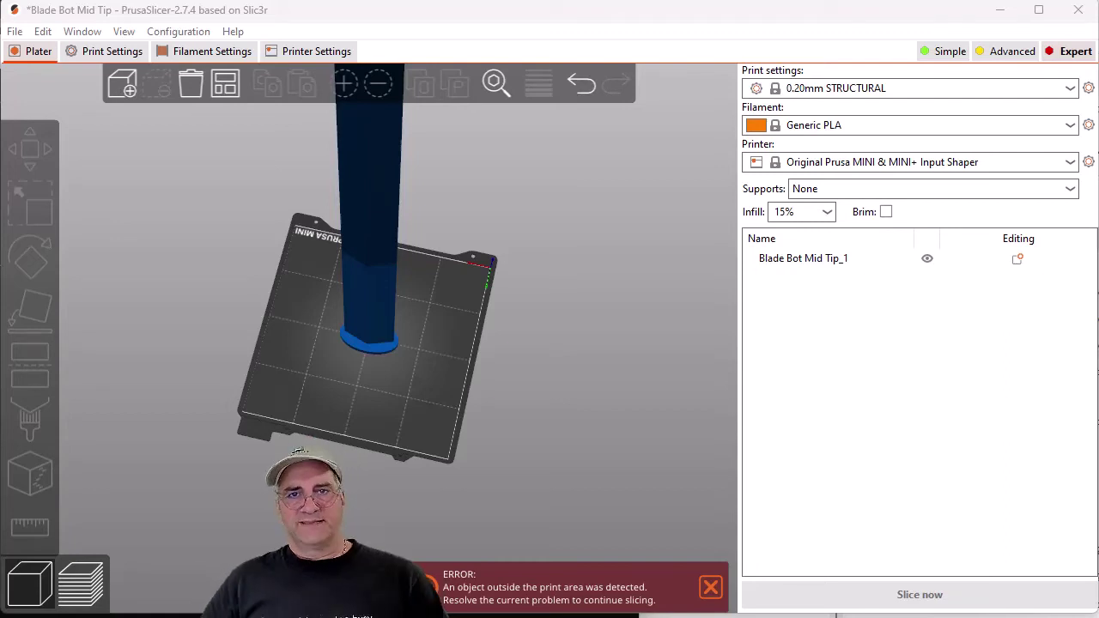
Orbit and zoom the 3D view around the oversized blade on the Prusa MINI bed
drag(210, 549, 371, 514)
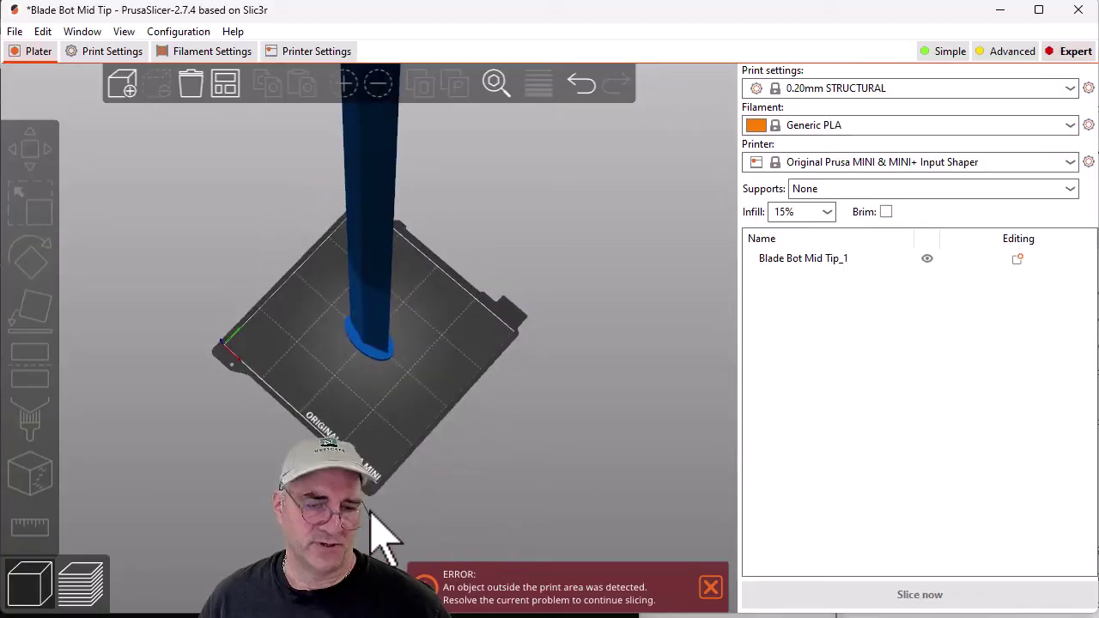
drag(490, 402, 359, 399)
drag(281, 414, 552, 319)
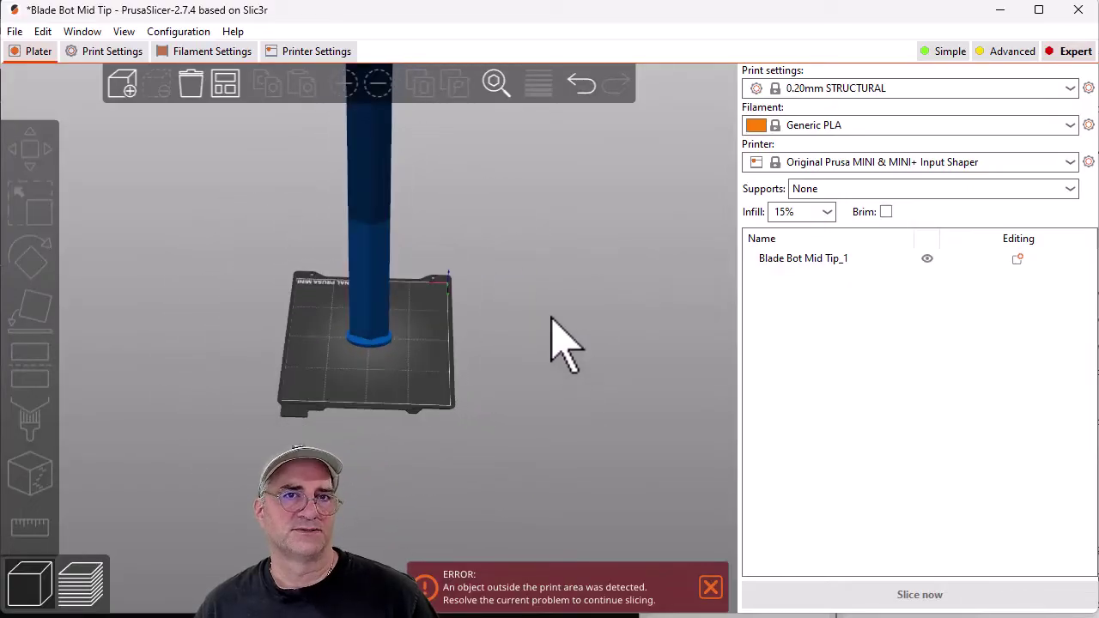
scroll(552, 319, up, 3)
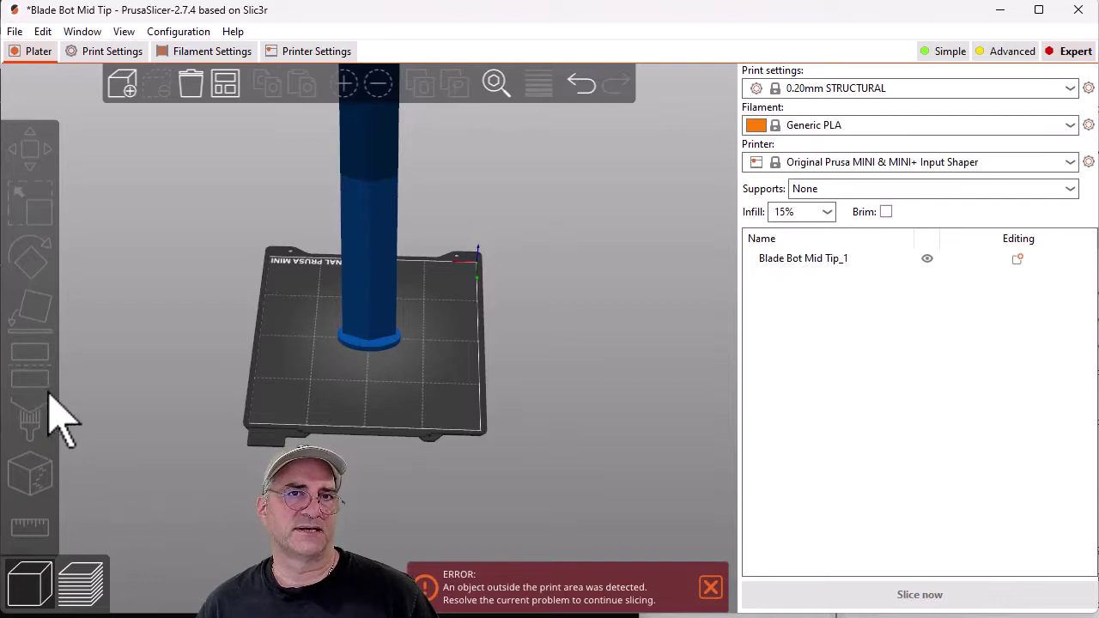
Select the 649.48 mm blade and open the Cut tool, giving a planar cut at Z 186.66 mm
click(385, 314)
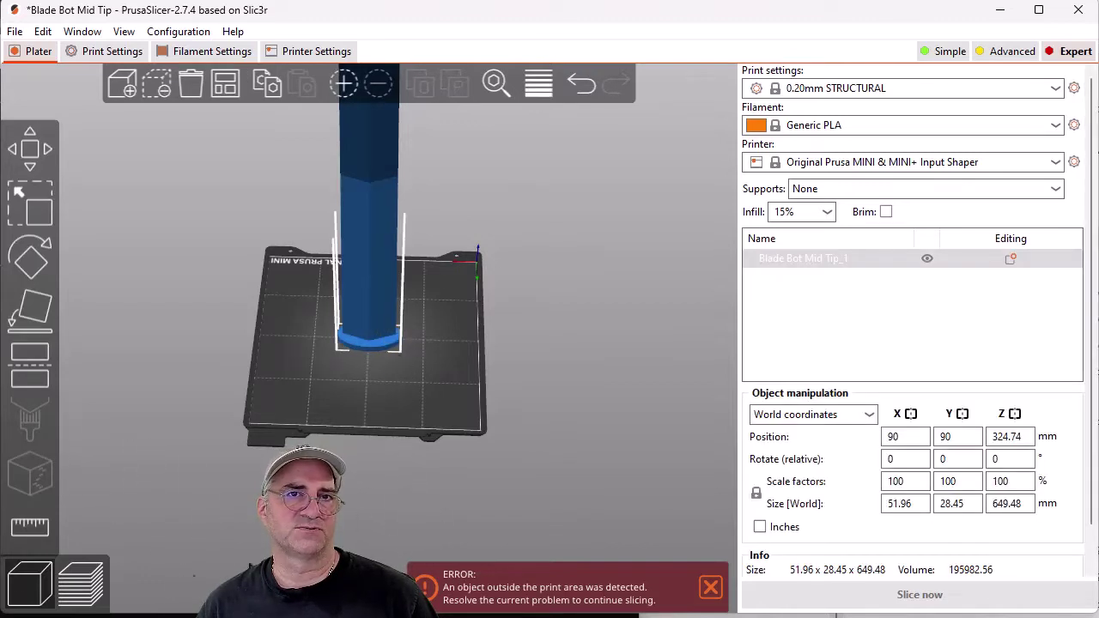
click(30, 377)
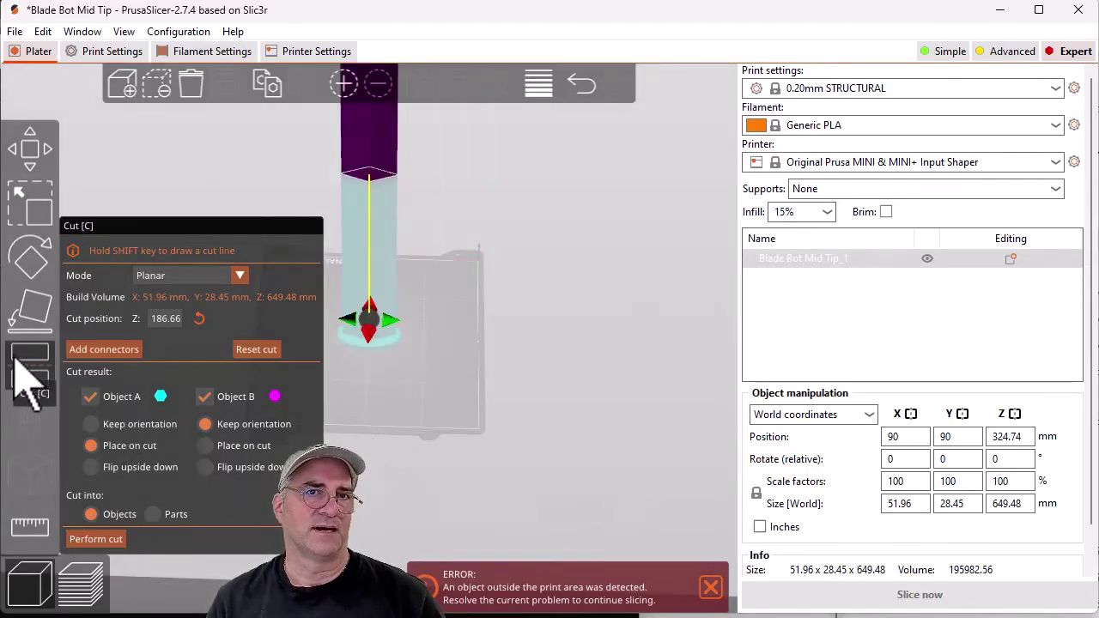
Keep a Planar cut after trying Dovetail, and move the cut plane down to Z 166.33 mm
click(168, 279)
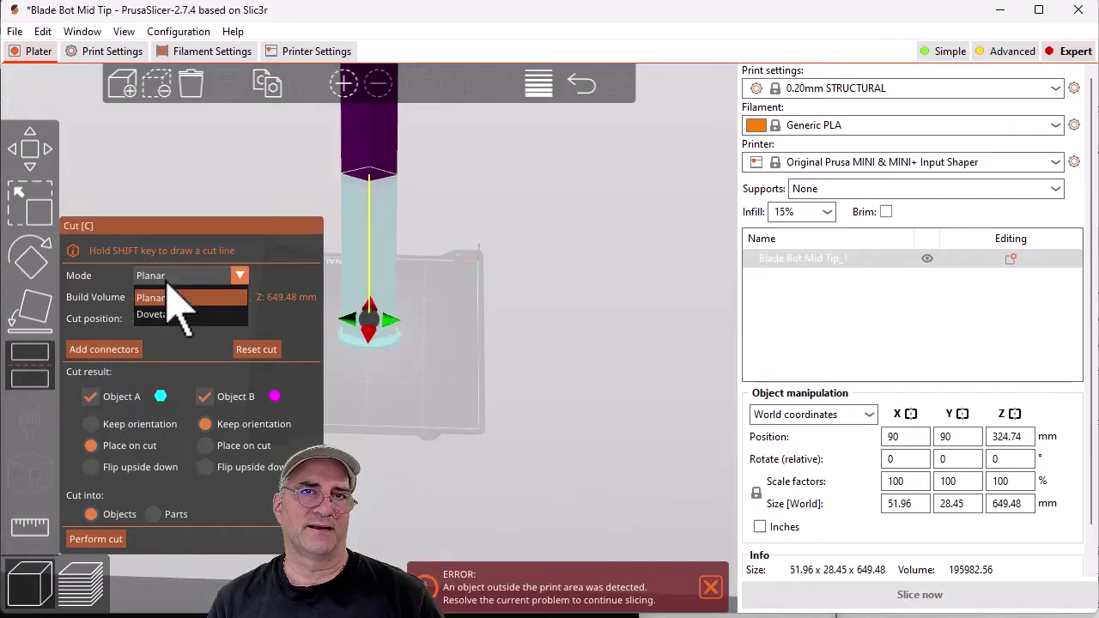
click(173, 313)
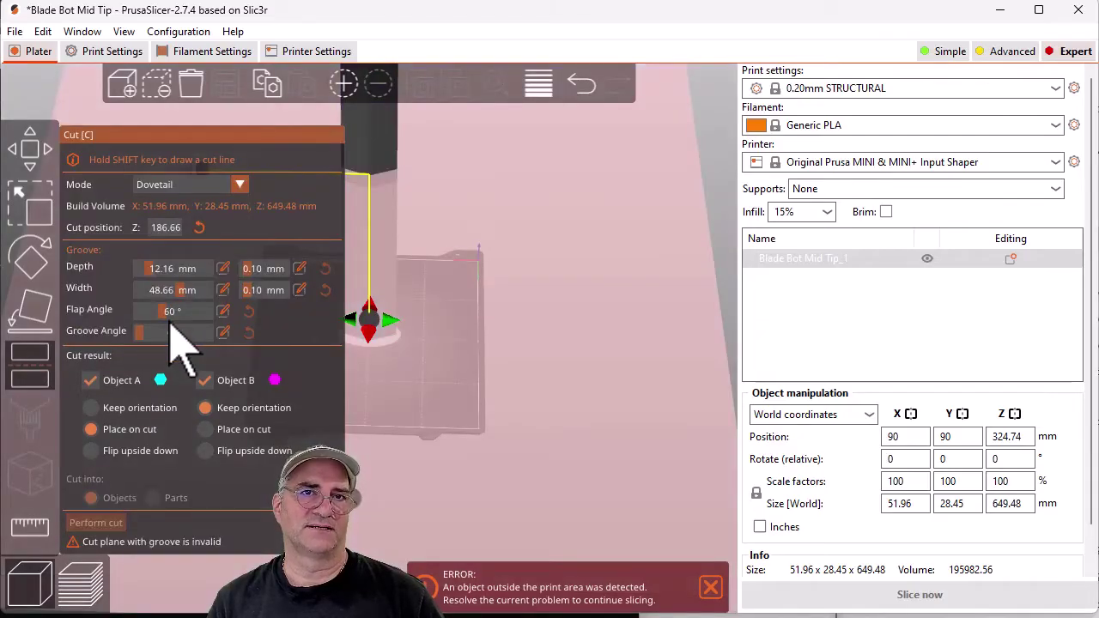
click(163, 185)
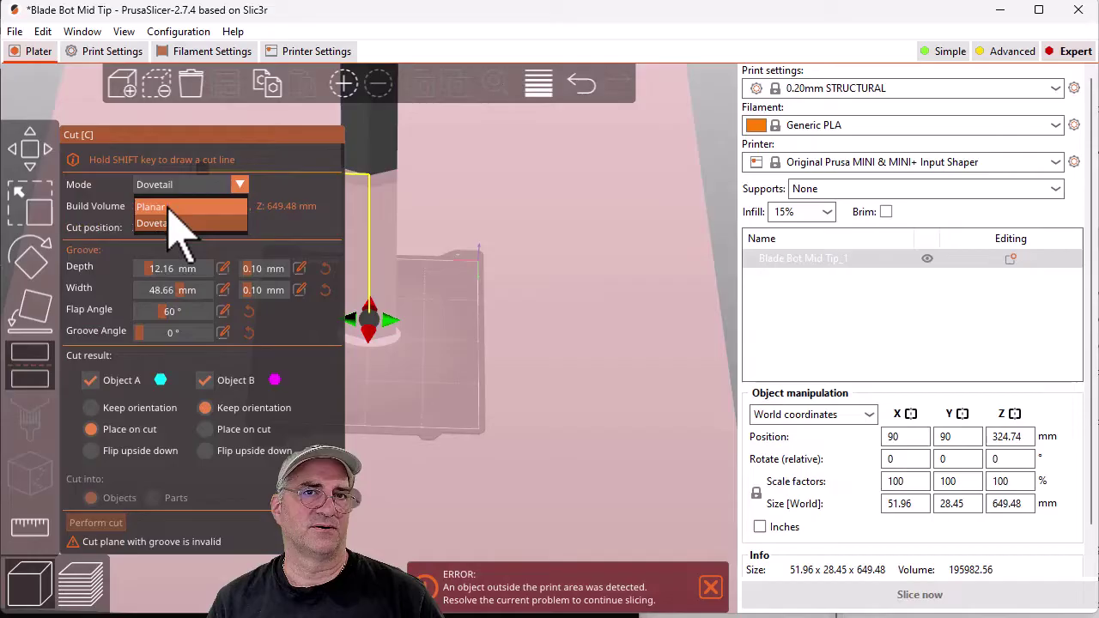
click(158, 207)
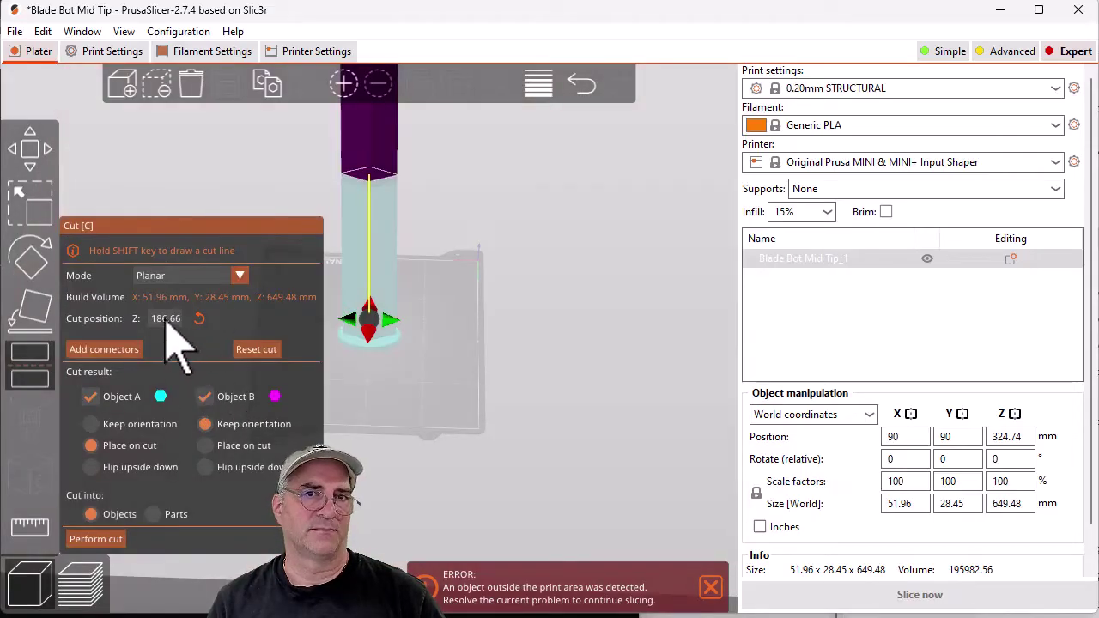
drag(168, 323, 160, 322)
text(50)
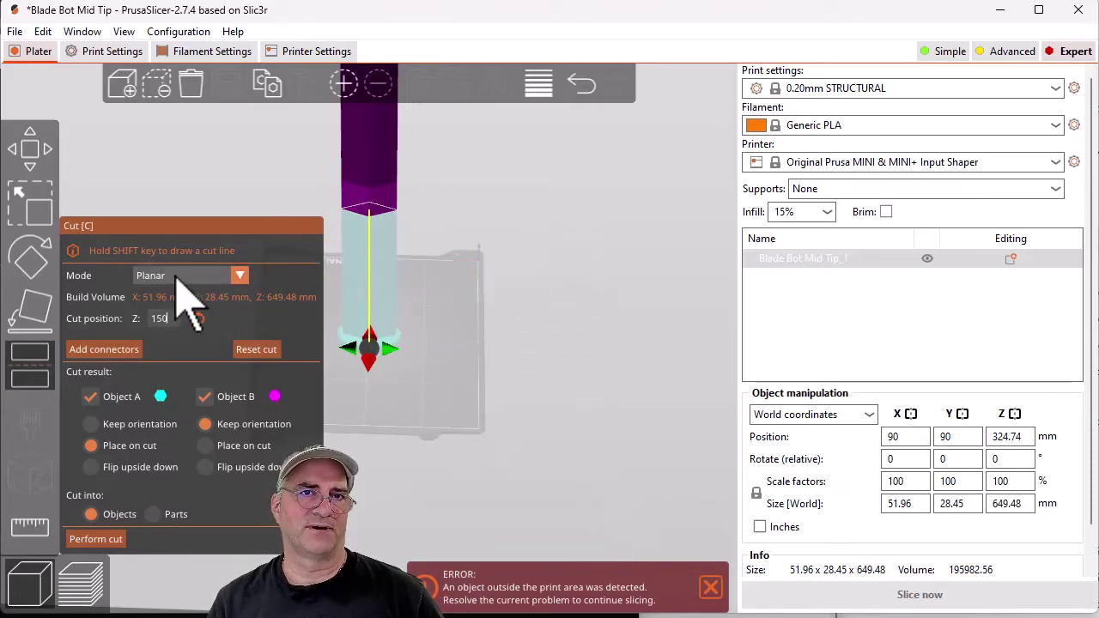
click(160, 321)
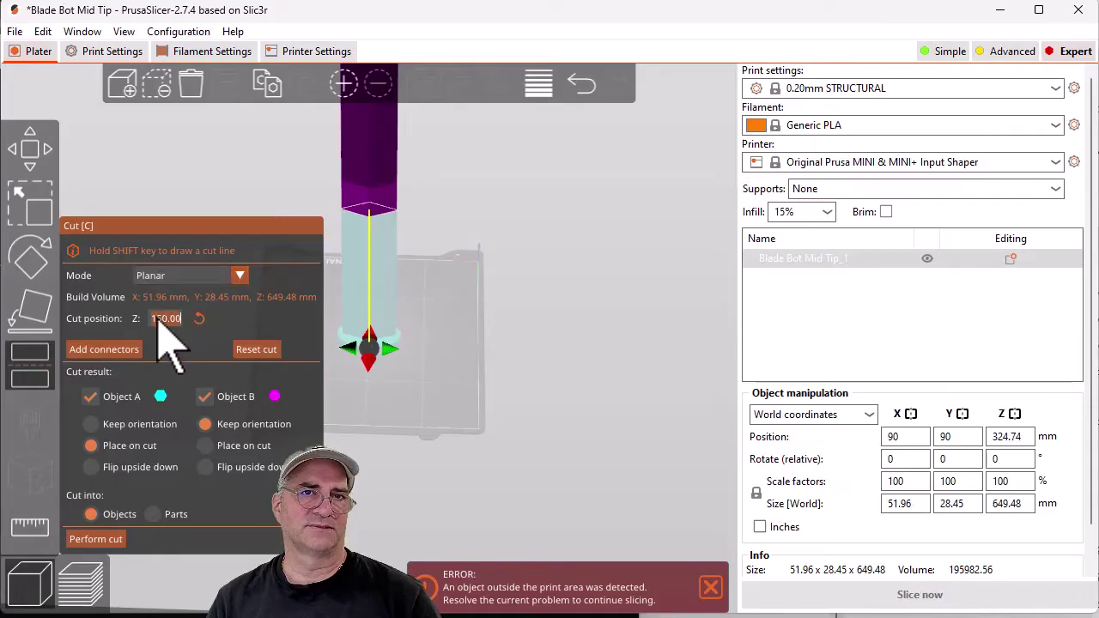
text(160)
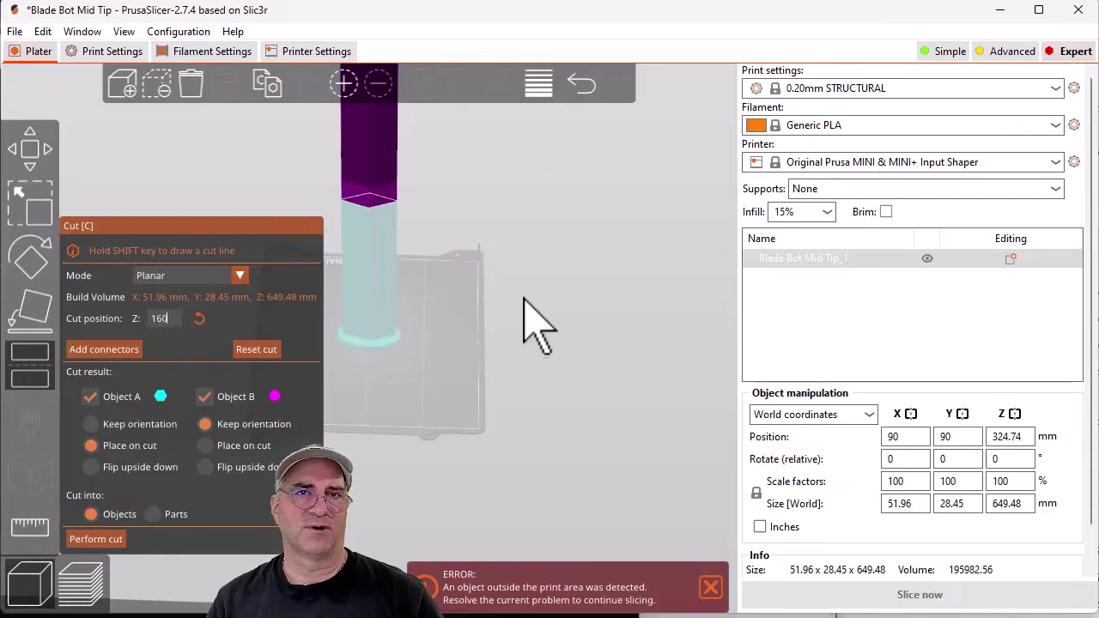
drag(523, 322, 471, 277)
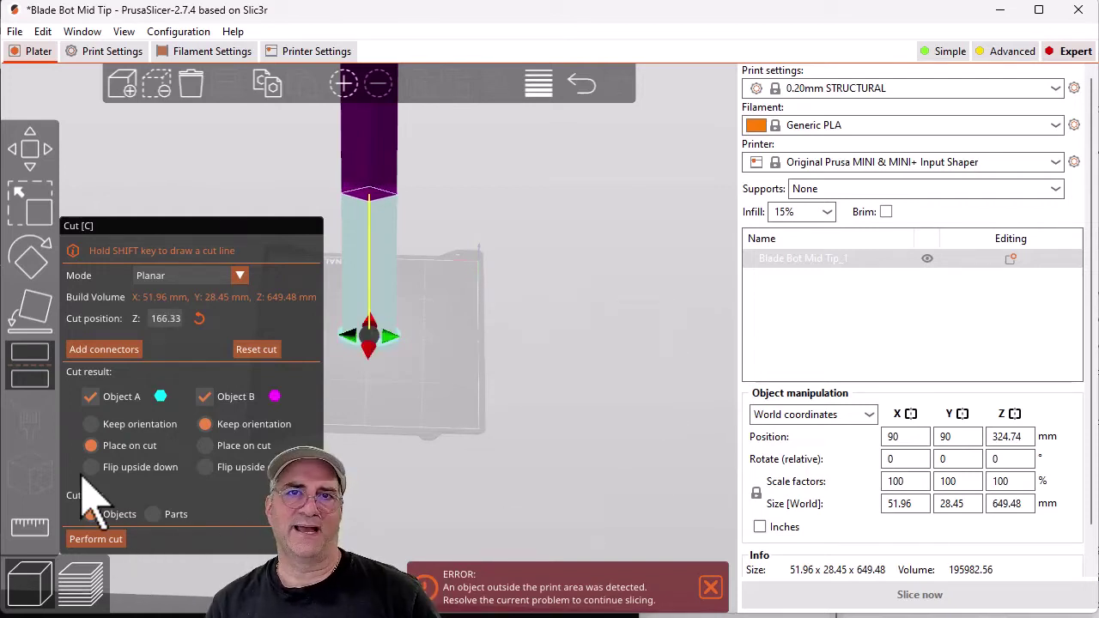
Switch the cut to connector mode with hexagon dowels, viewing the cut face from above
click(107, 349)
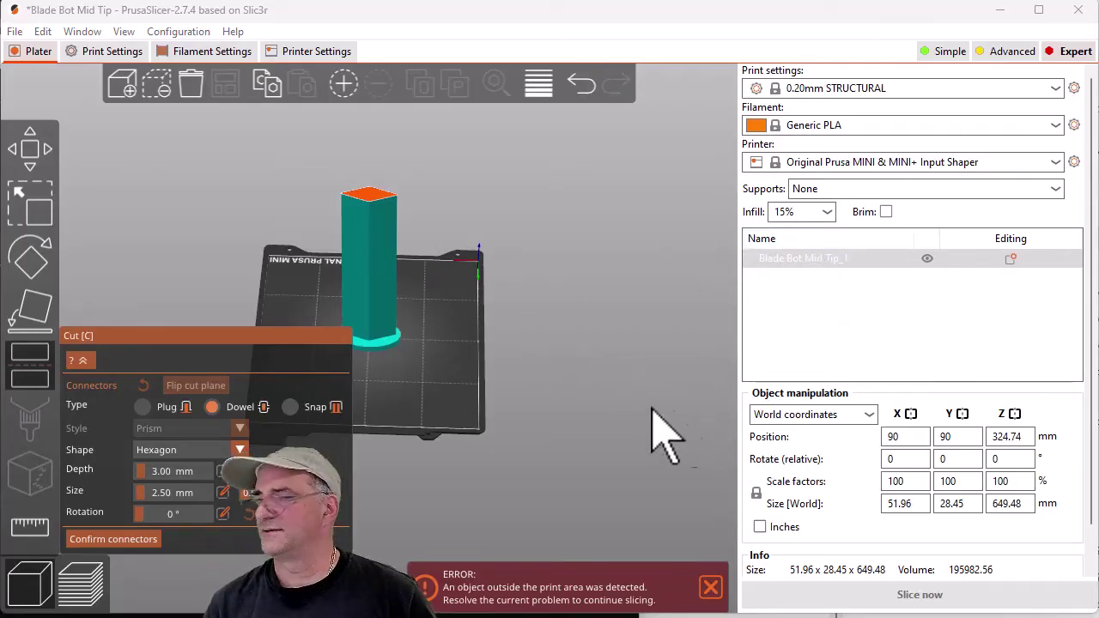
scroll(569, 414, up, 3)
drag(561, 375, 601, 361)
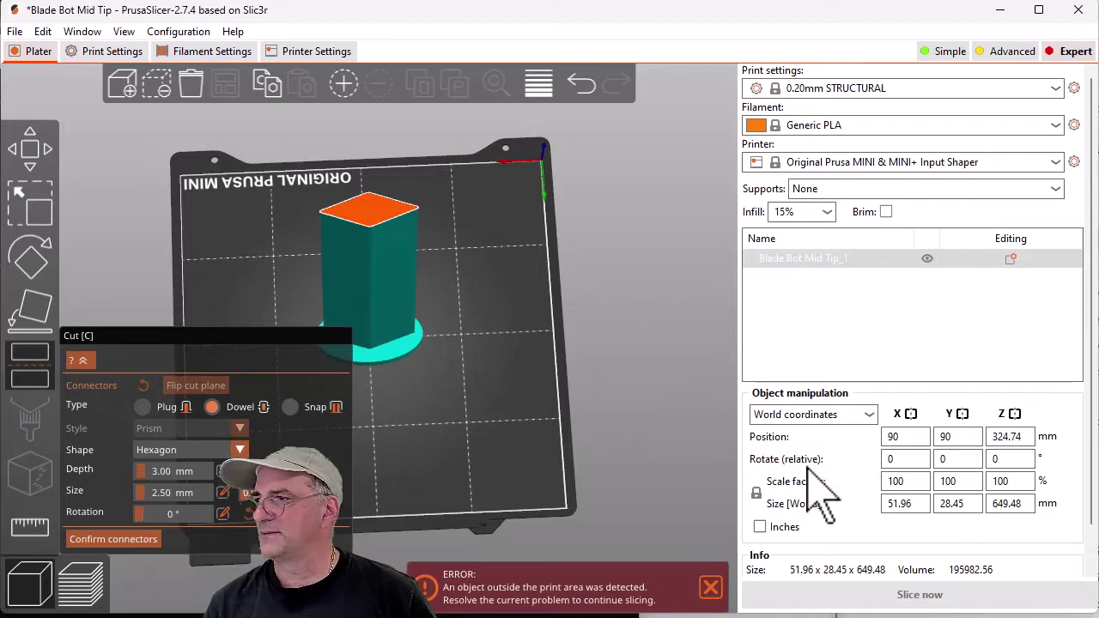
Set the hexagon dowel connectors to 22 mm depth and 12 mm size
click(155, 473)
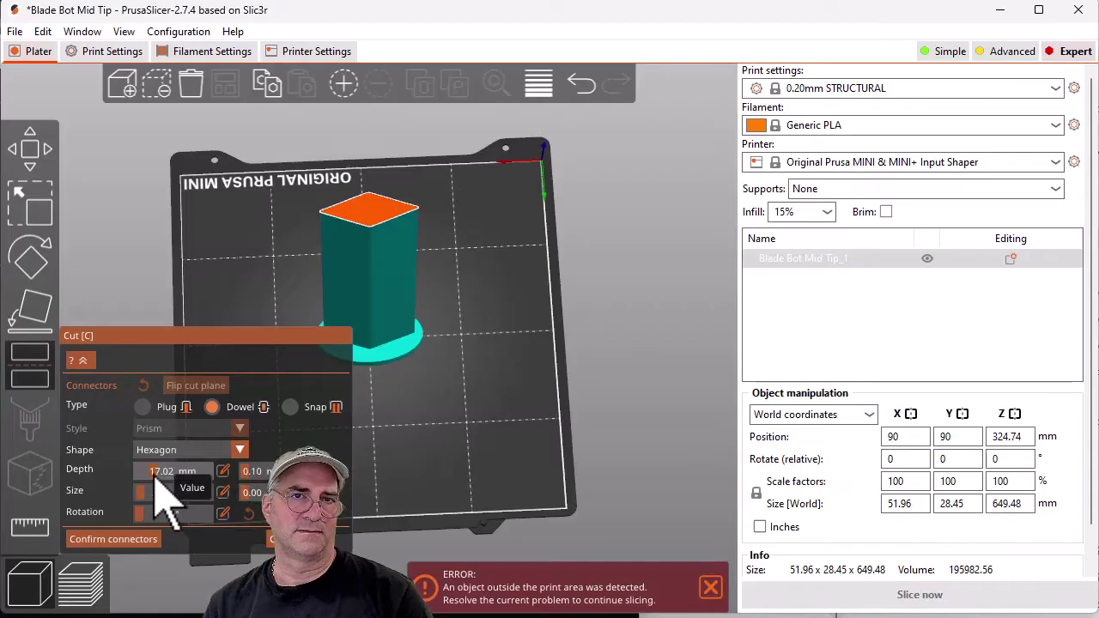
click(223, 471)
text(22)
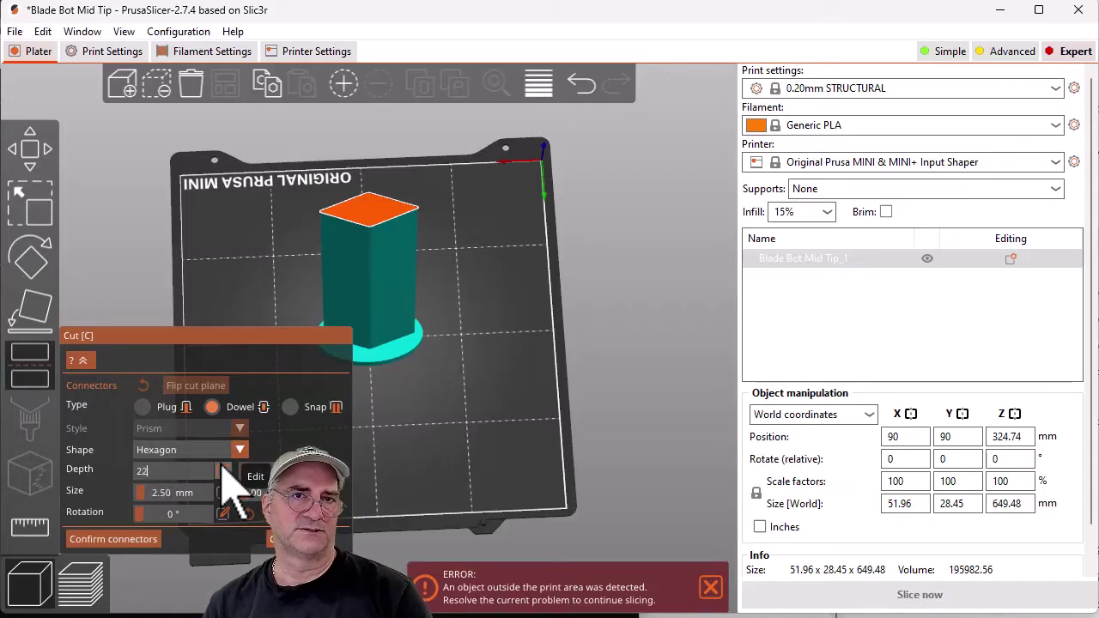
key(Return)
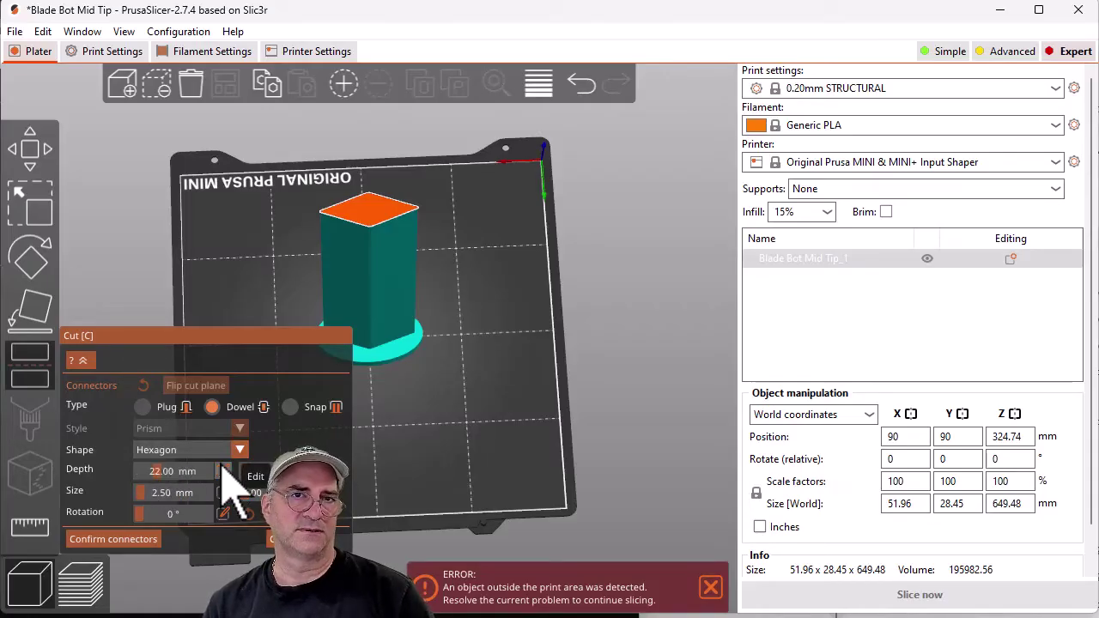
click(166, 501)
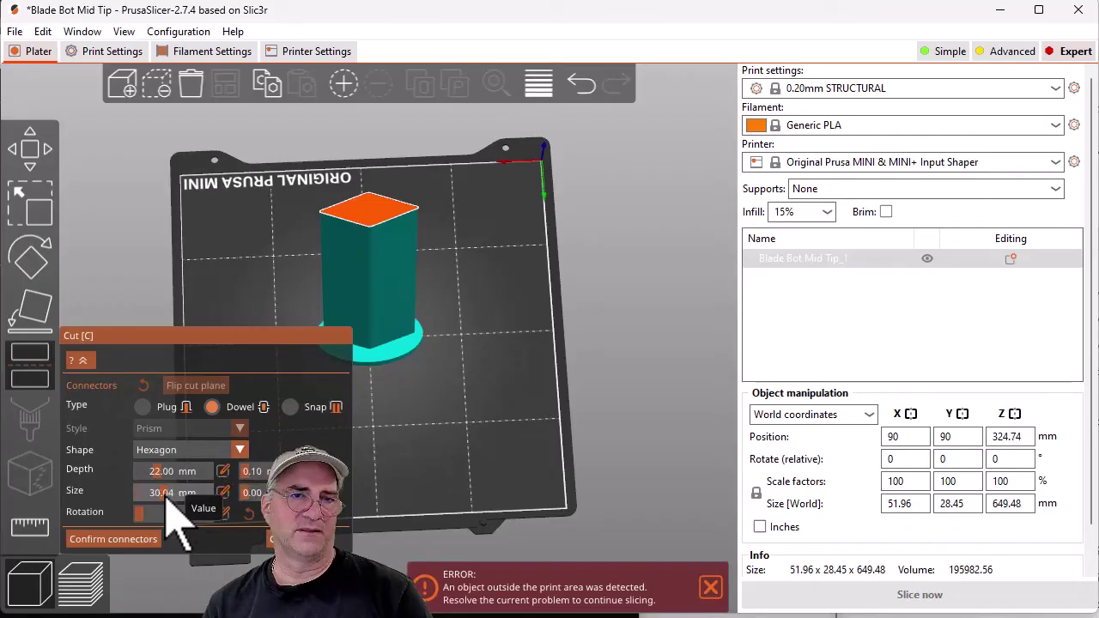
click(222, 493)
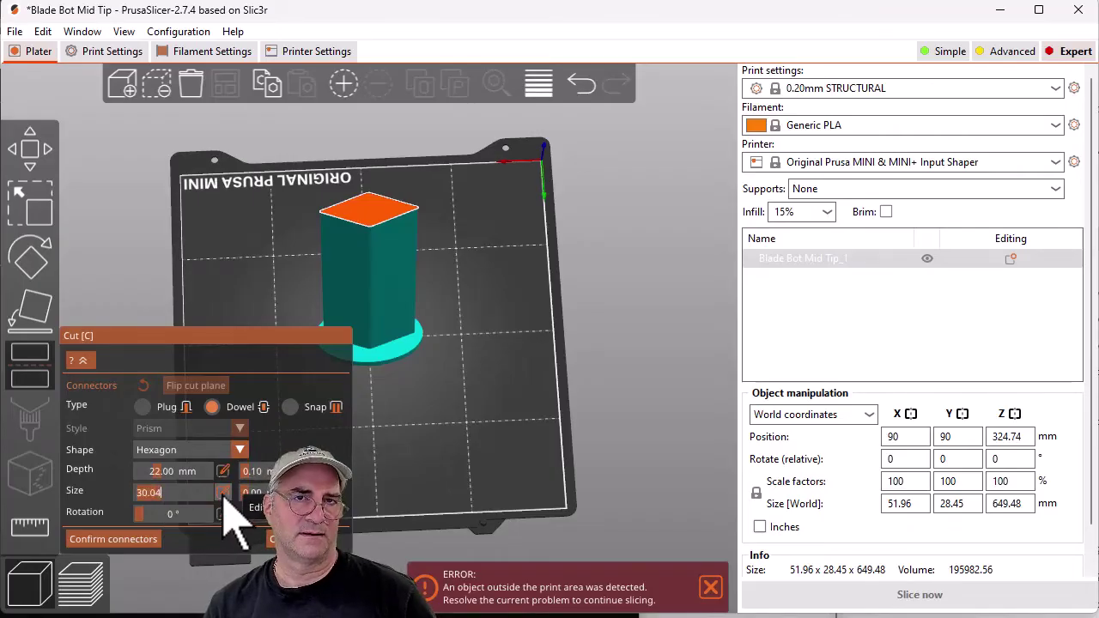
text(12)
key(Return)
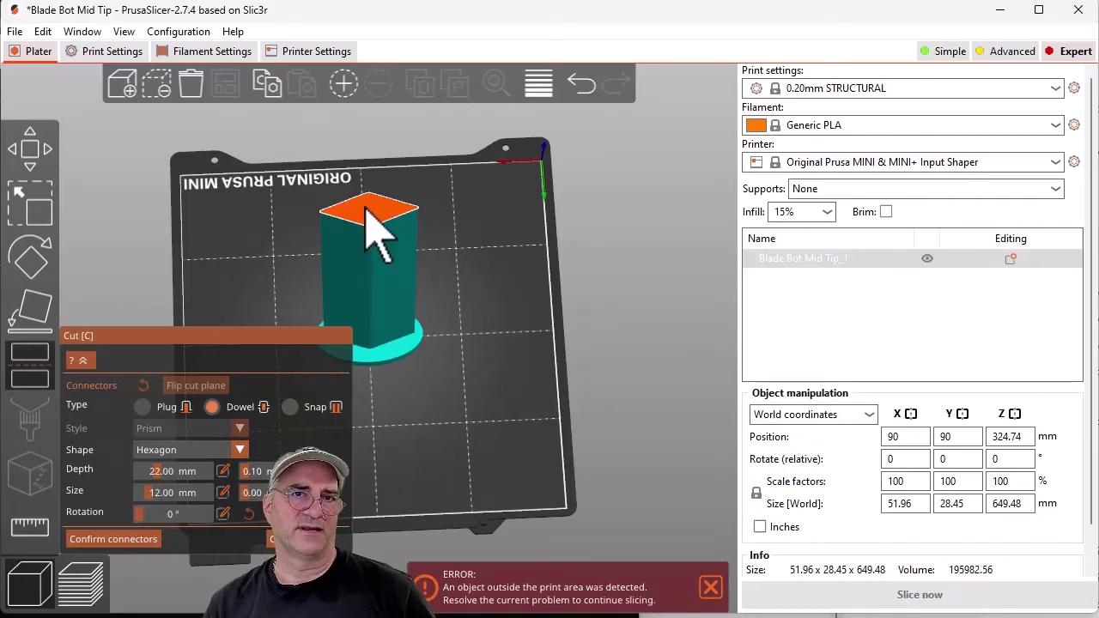
Place one hexagon dowel connector at the centre of the blade's cut face, inside its contour
mouse_move(617, 289)
mouse_down()
mouse_move(622, 308)
mouse_move(609, 289)
mouse_move(610, 300)
mouse_up()
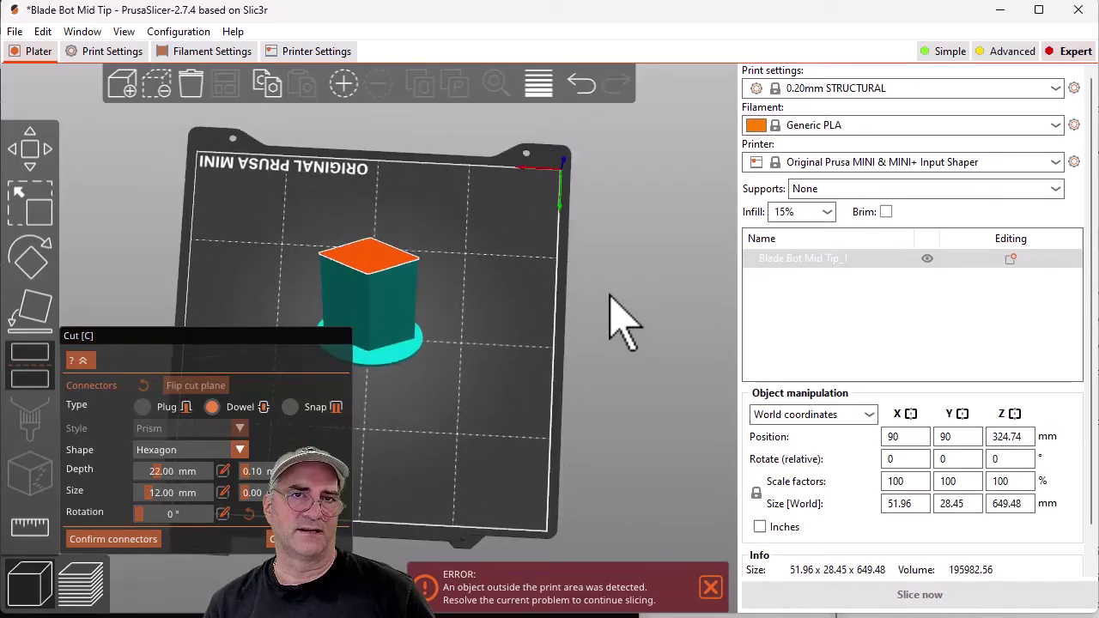
click(362, 251)
mouse_move(363, 252)
mouse_down()
mouse_move(355, 258)
mouse_move(368, 245)
mouse_move(406, 252)
mouse_move(375, 269)
mouse_move(370, 257)
mouse_up()
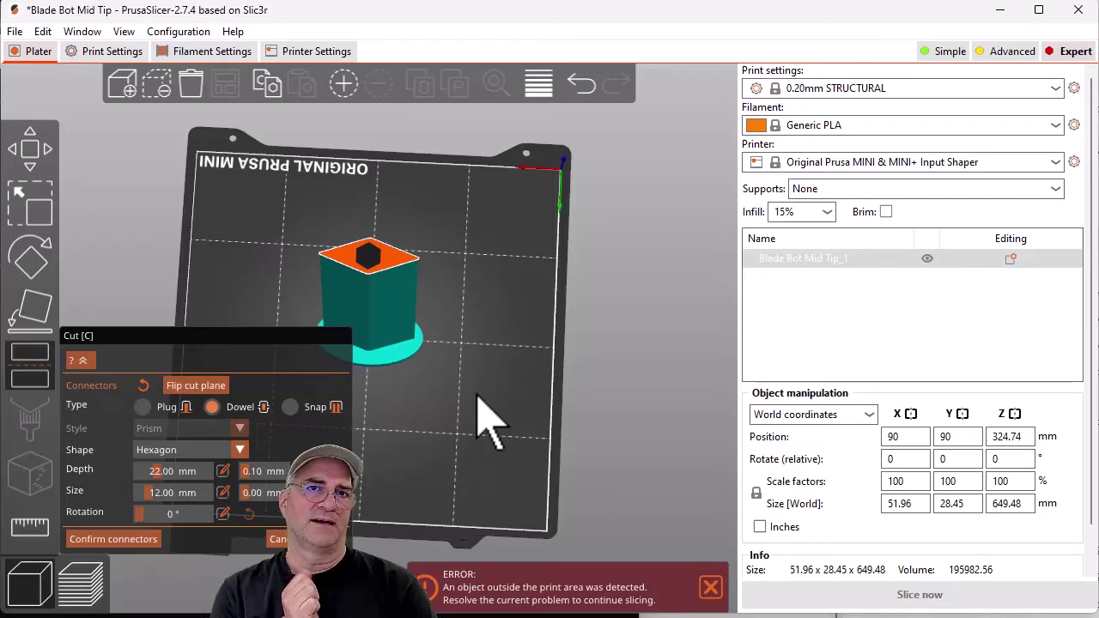
scroll(487, 421, up, 4)
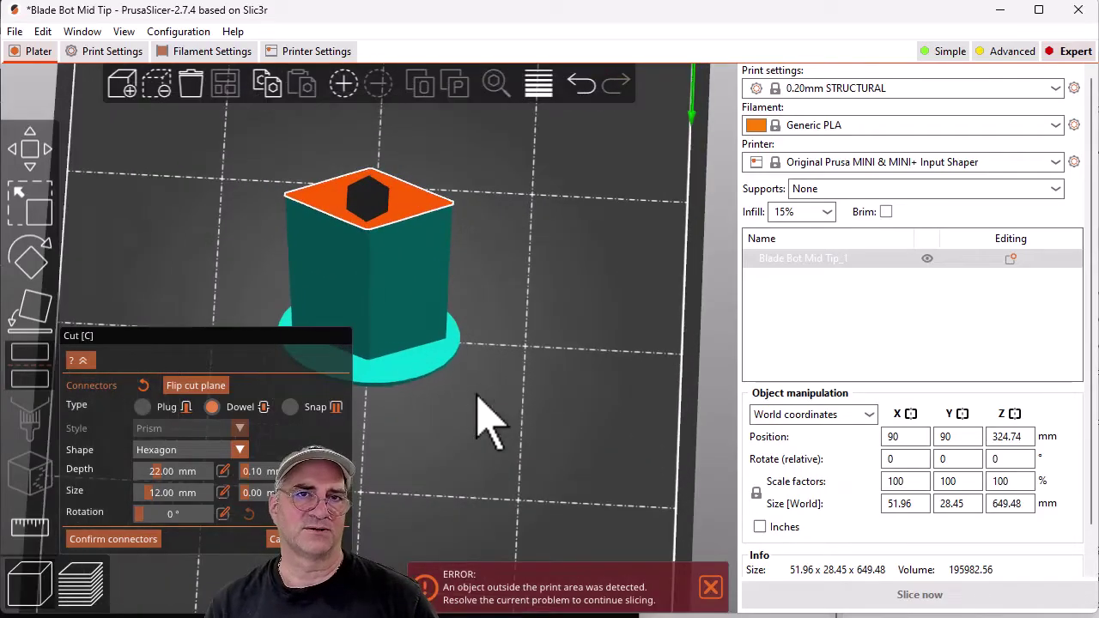
click(371, 197)
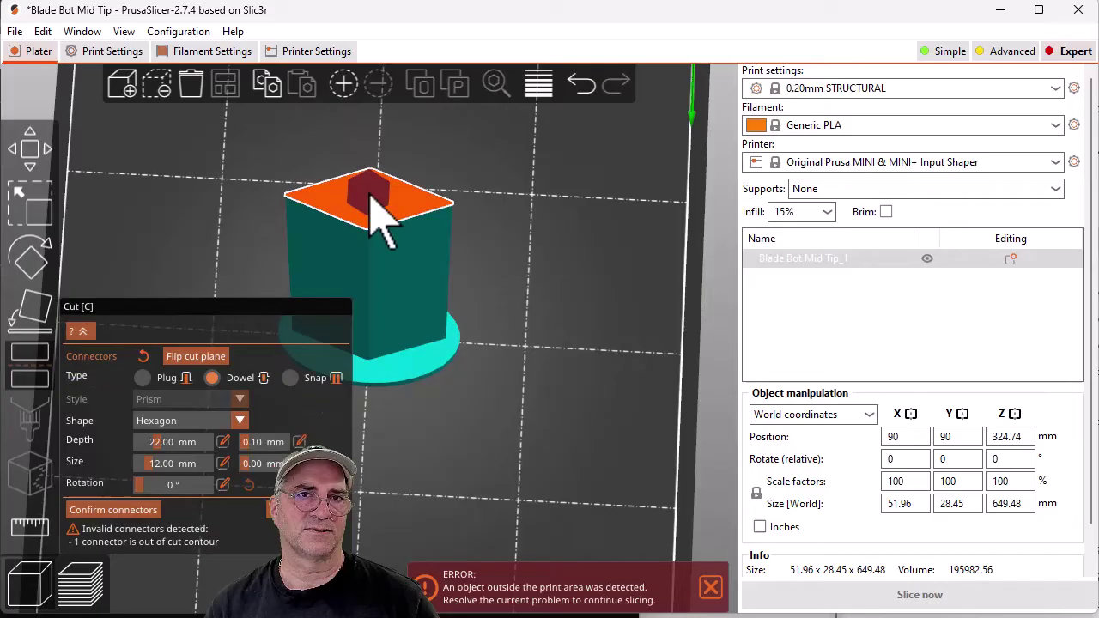
drag(371, 195, 374, 203)
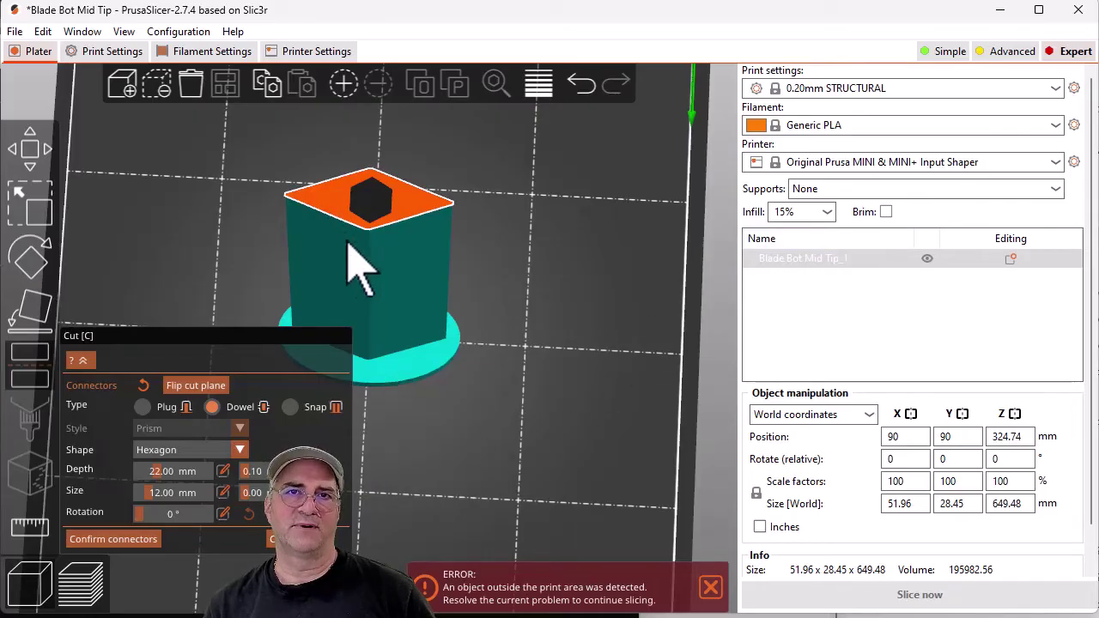
click(270, 434)
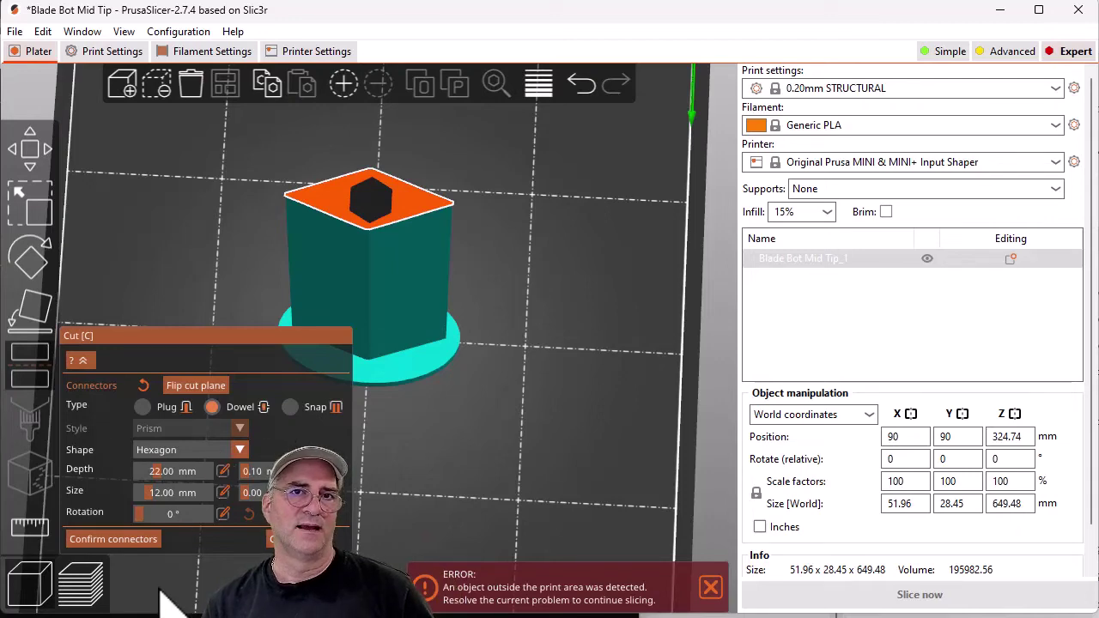
Confirm the connector and perform the cut, then inspect the two socketed parts and the dowel
click(135, 541)
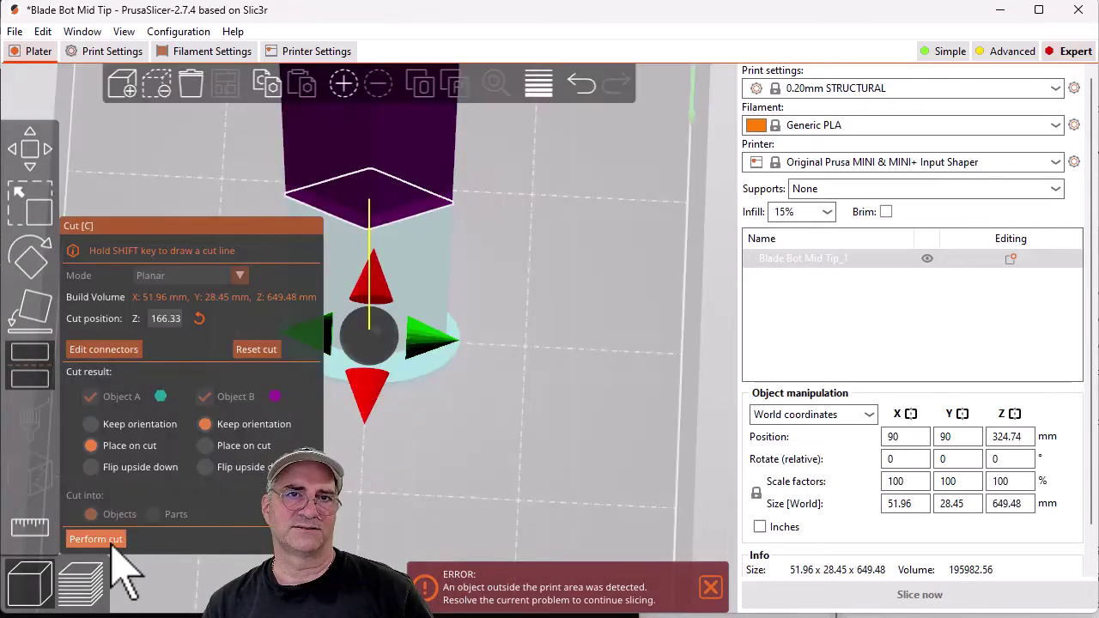
click(120, 539)
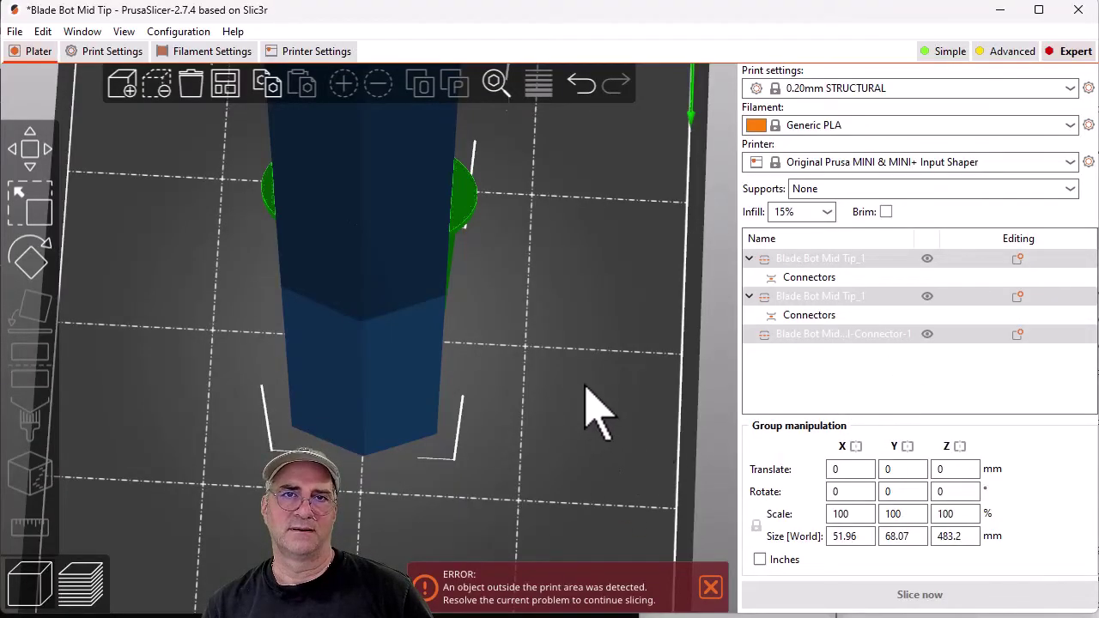
drag(589, 404, 507, 392)
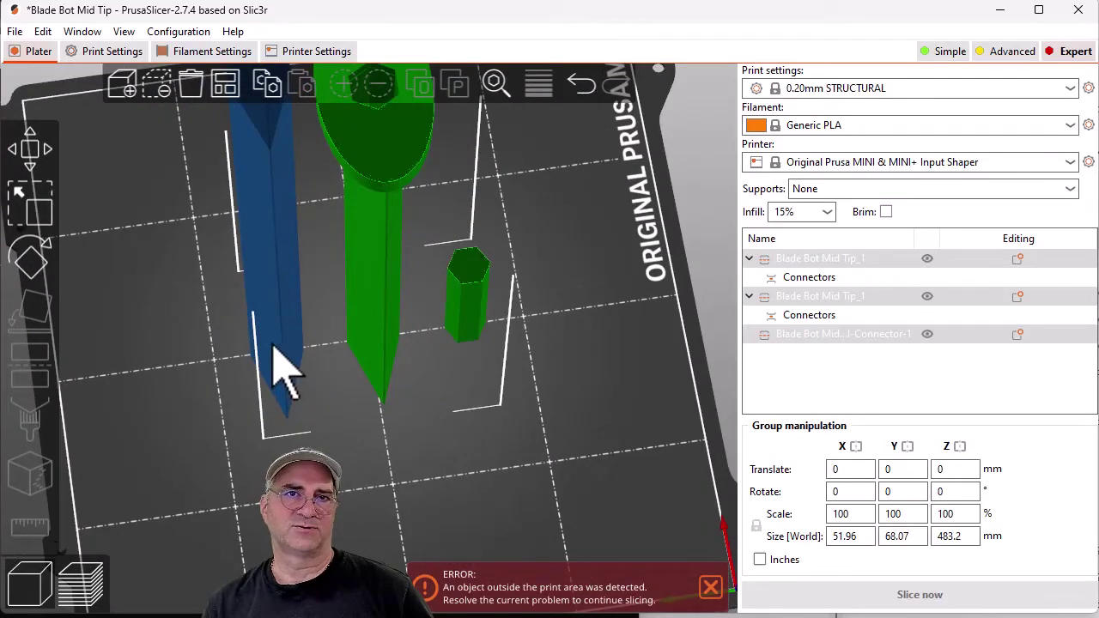
drag(361, 447, 420, 297)
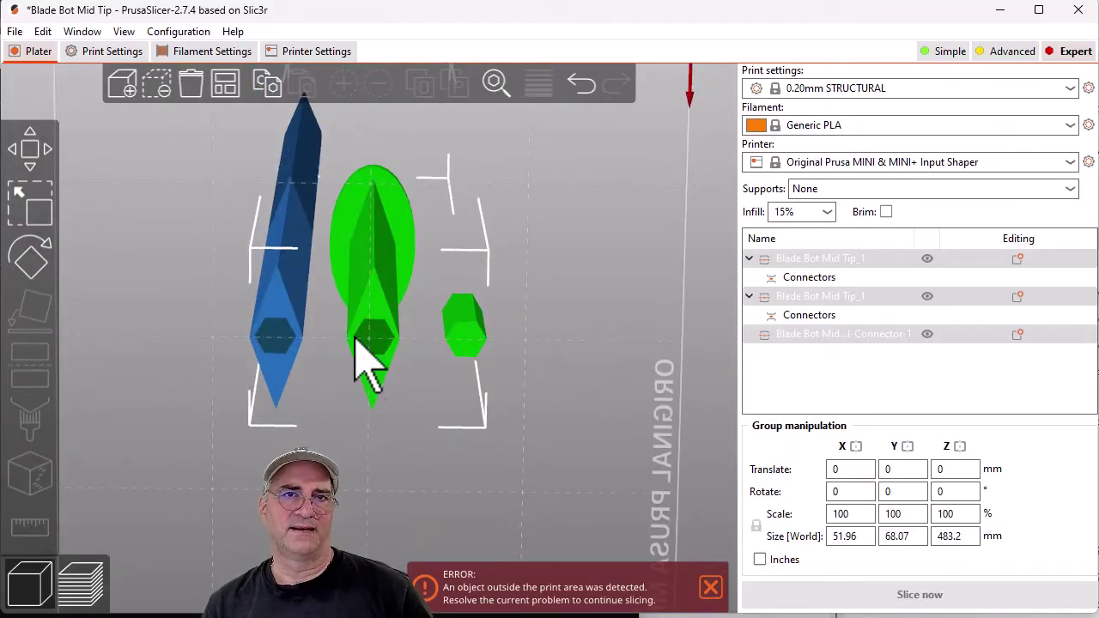
drag(303, 442, 348, 537)
drag(252, 467, 327, 399)
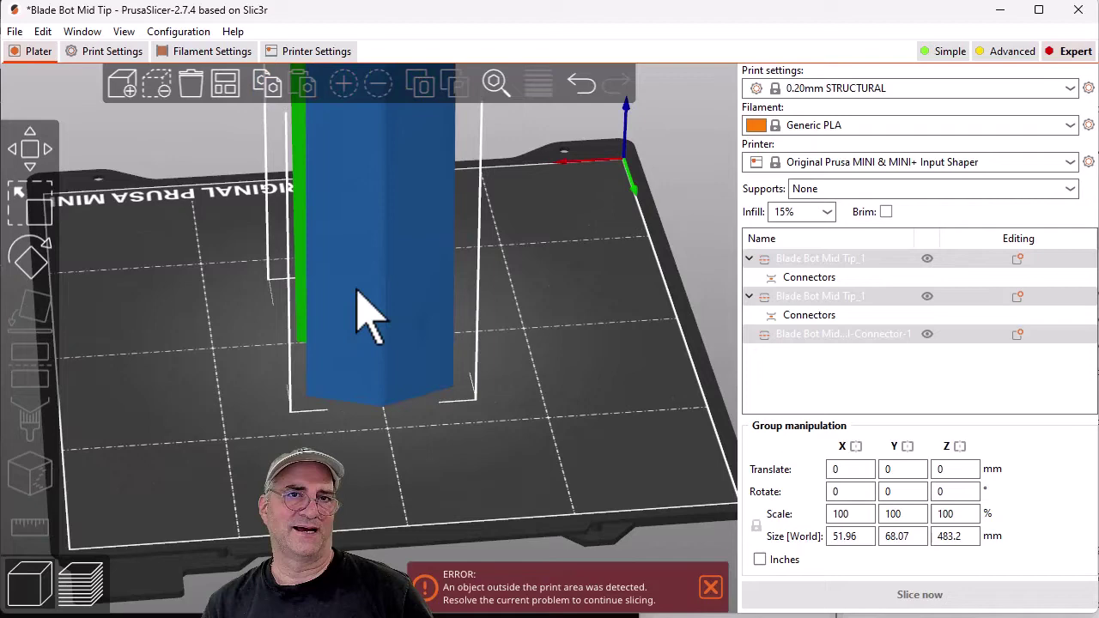
Open a planar cut on the blue blade piece and set its height near Z 148-150 mm
click(224, 515)
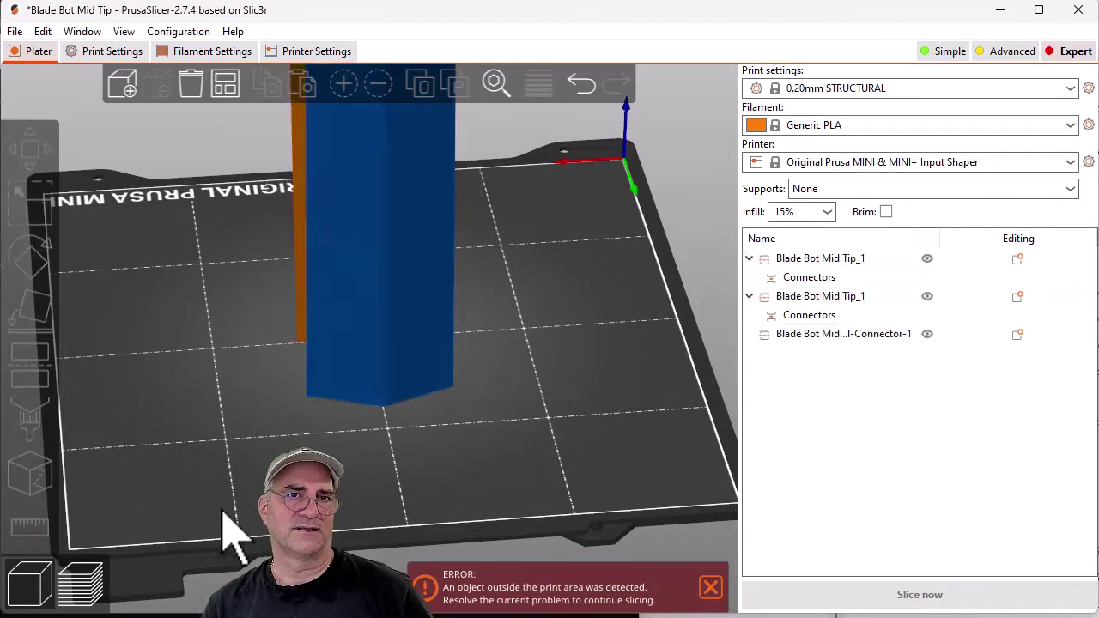
click(339, 352)
click(30, 362)
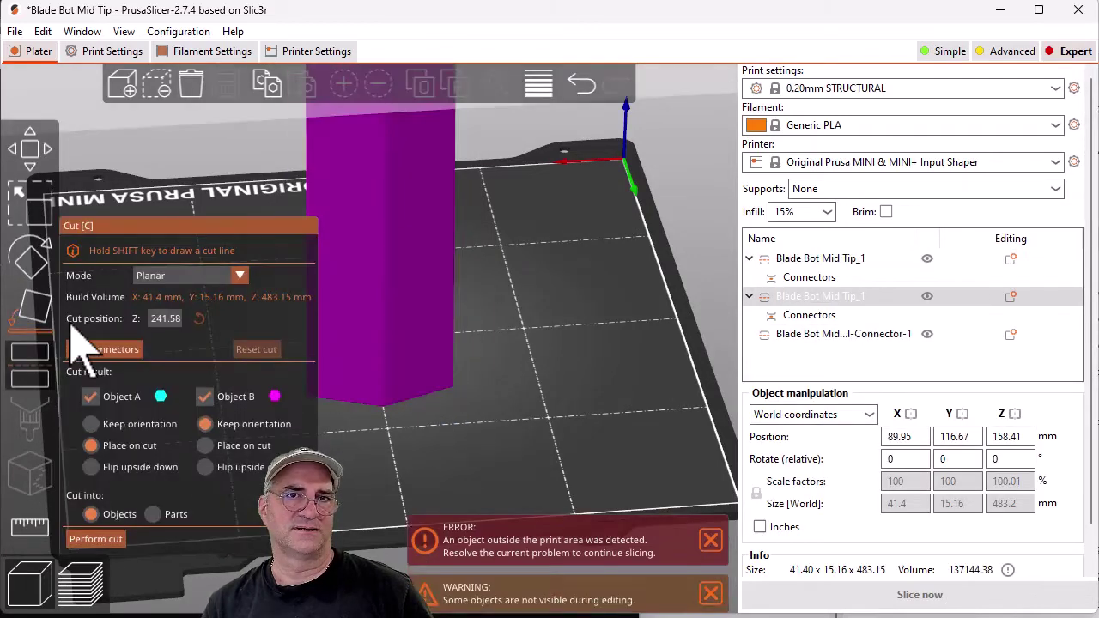
click(172, 276)
click(169, 293)
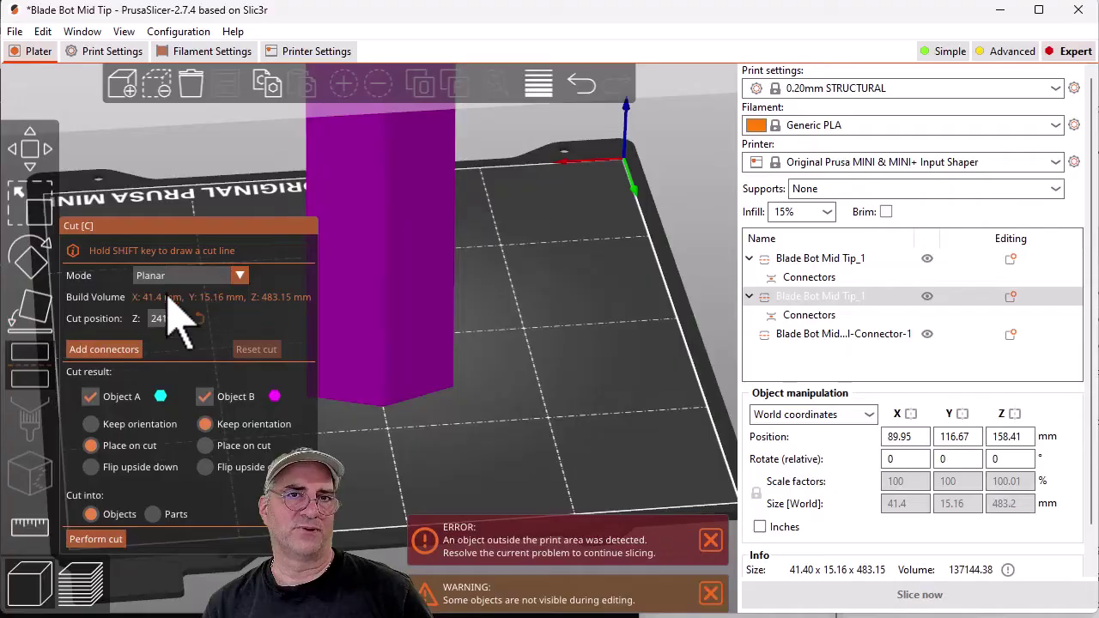
text(150)
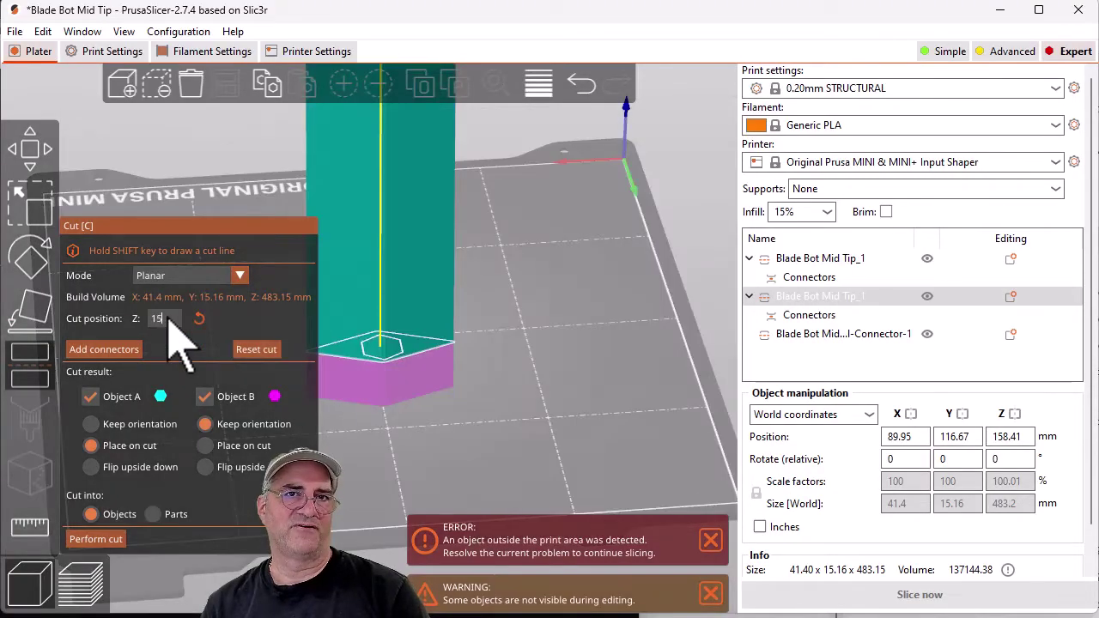
click(515, 318)
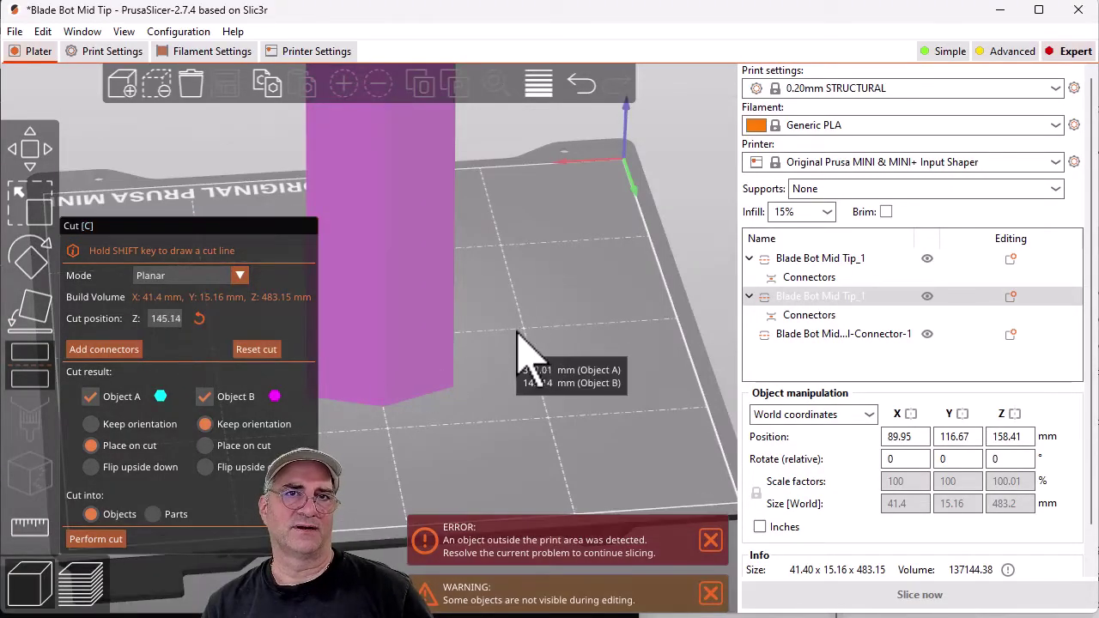
click(154, 318)
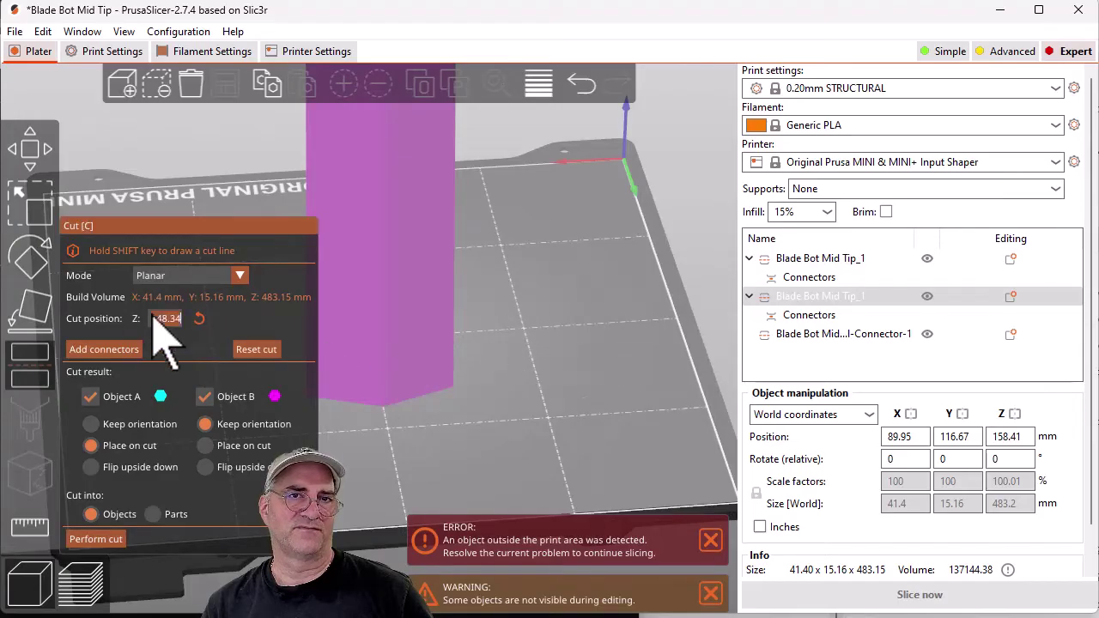
text(150)
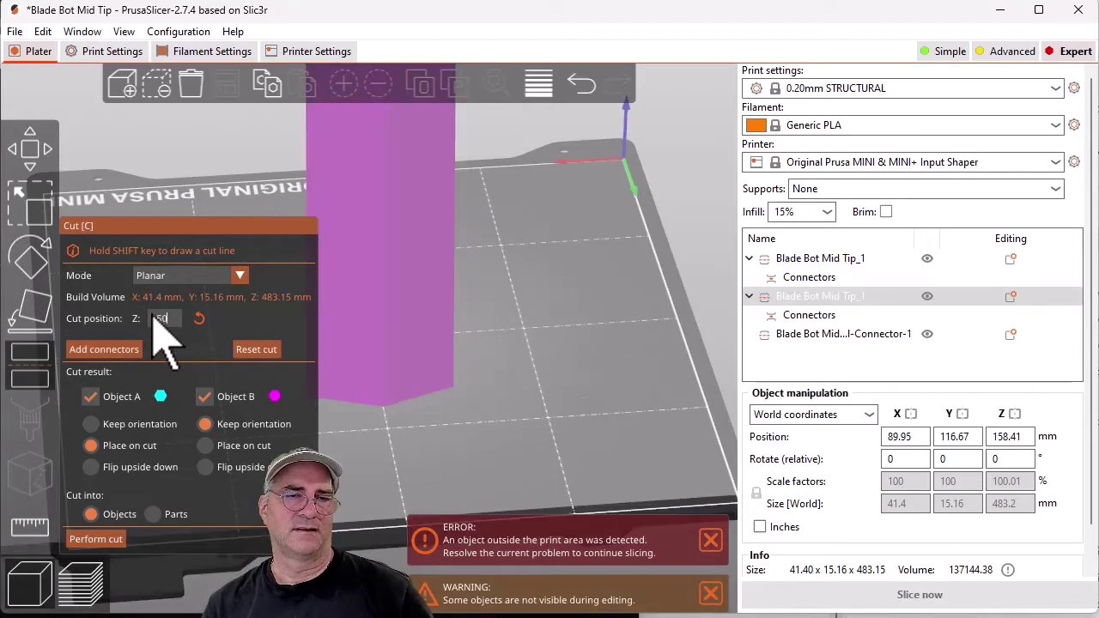
scroll(441, 344, down, 3)
mouse_move(687, 245)
mouse_down()
mouse_move(678, 283)
mouse_move(675, 258)
mouse_up()
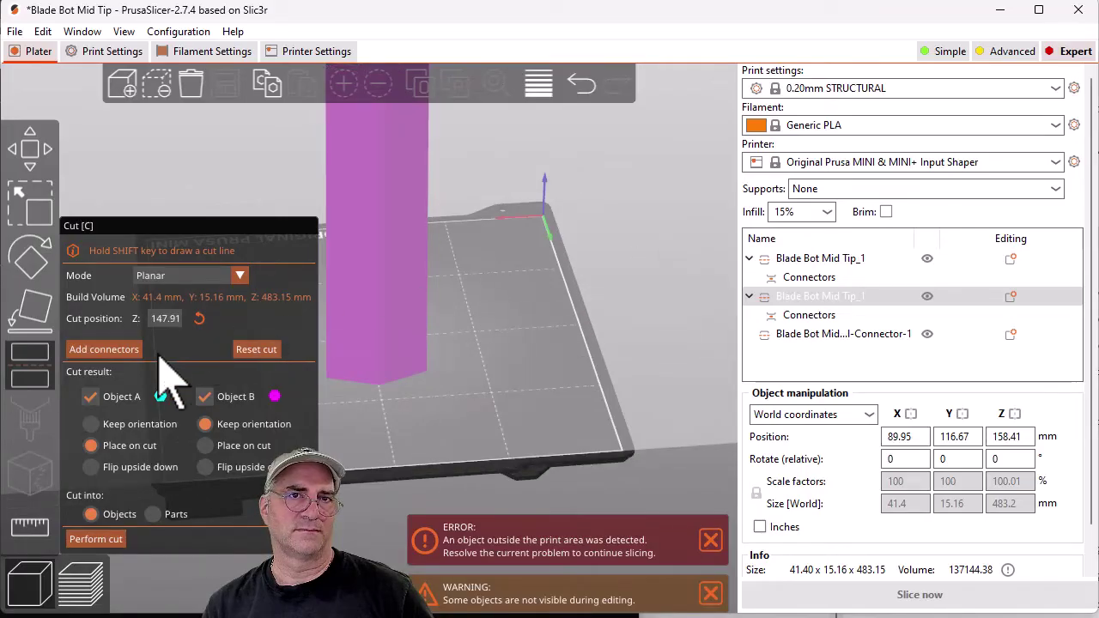
Add a hexagon dowel connector inside the cut face and confirm it
click(97, 350)
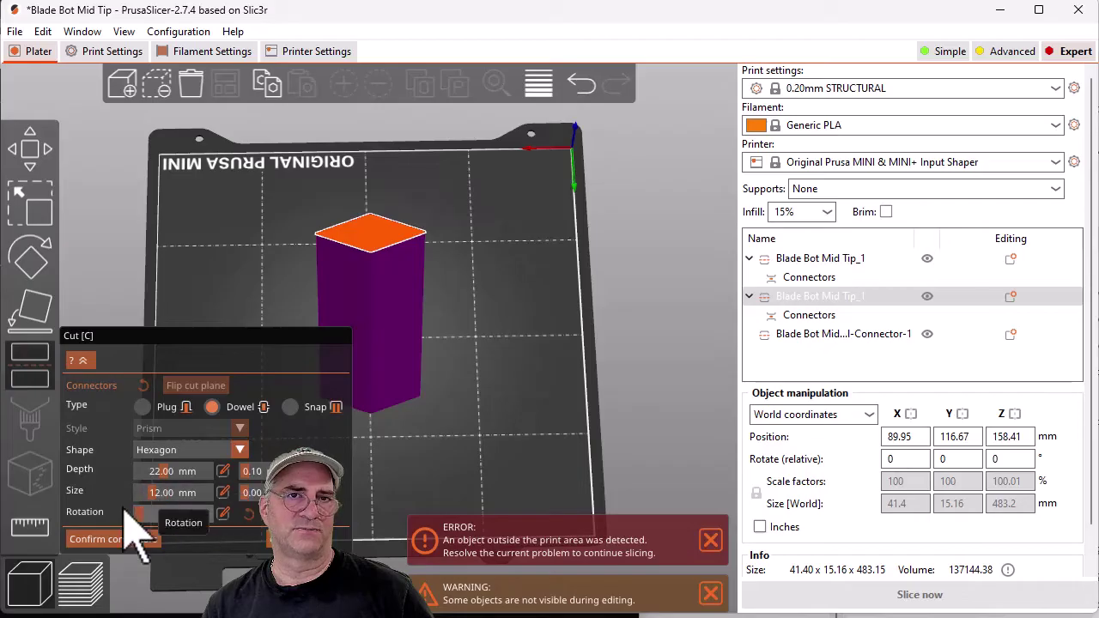
click(361, 232)
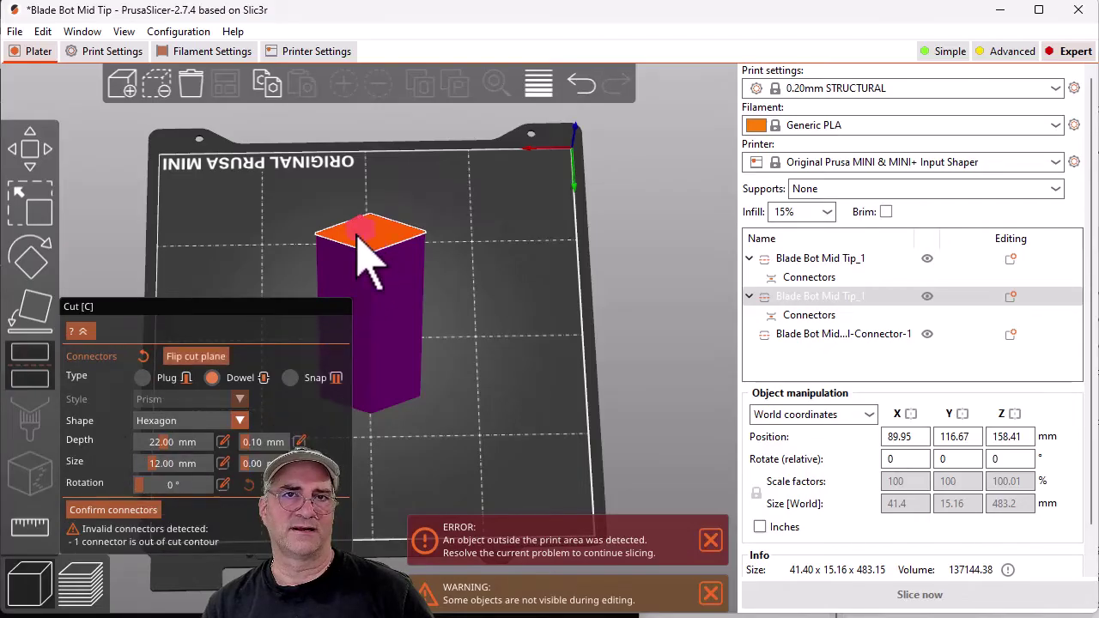
drag(358, 238, 369, 238)
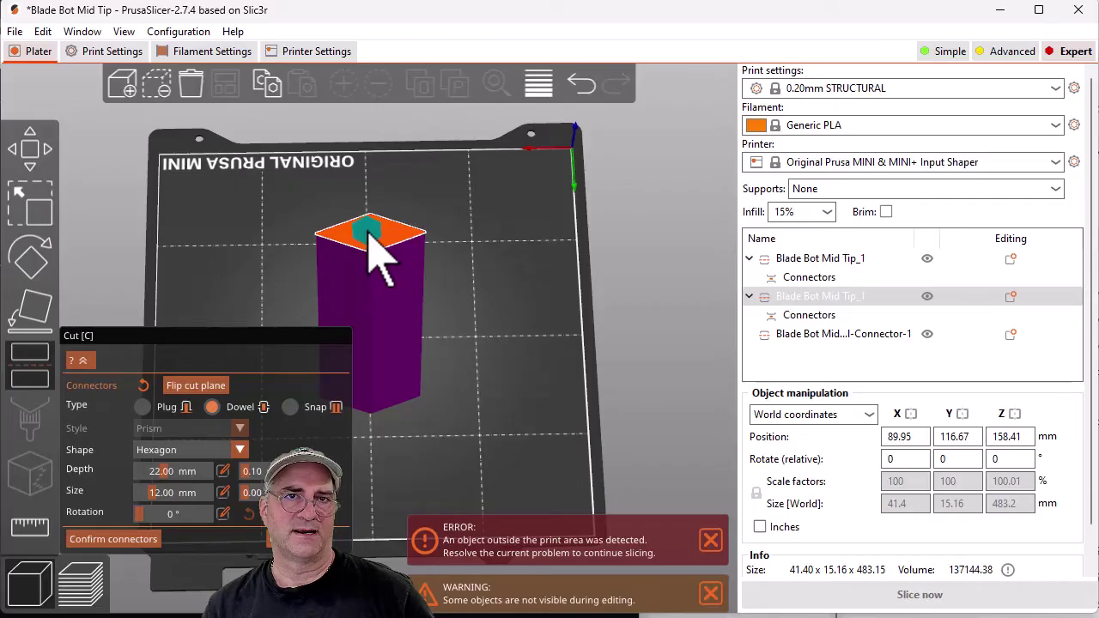
click(96, 540)
click(97, 539)
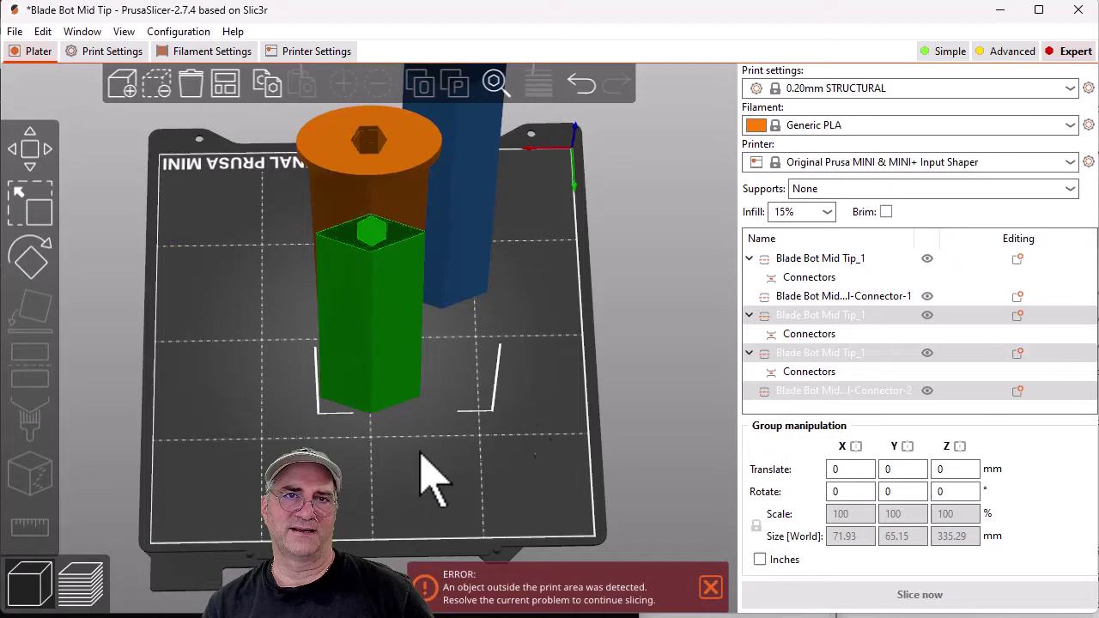
drag(645, 331, 480, 339)
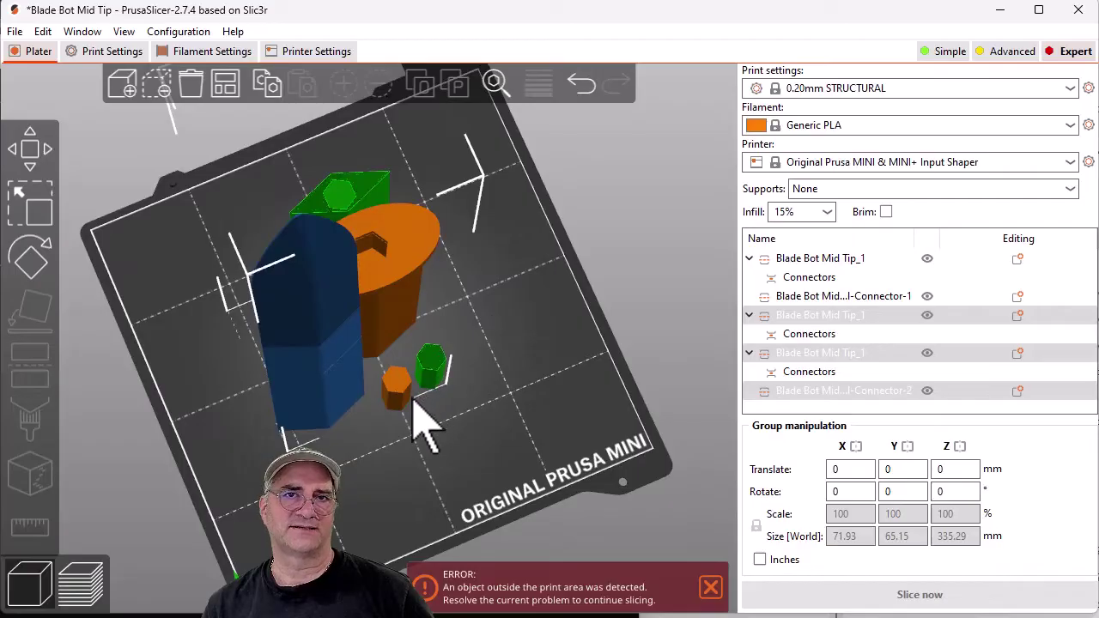
drag(167, 481, 363, 535)
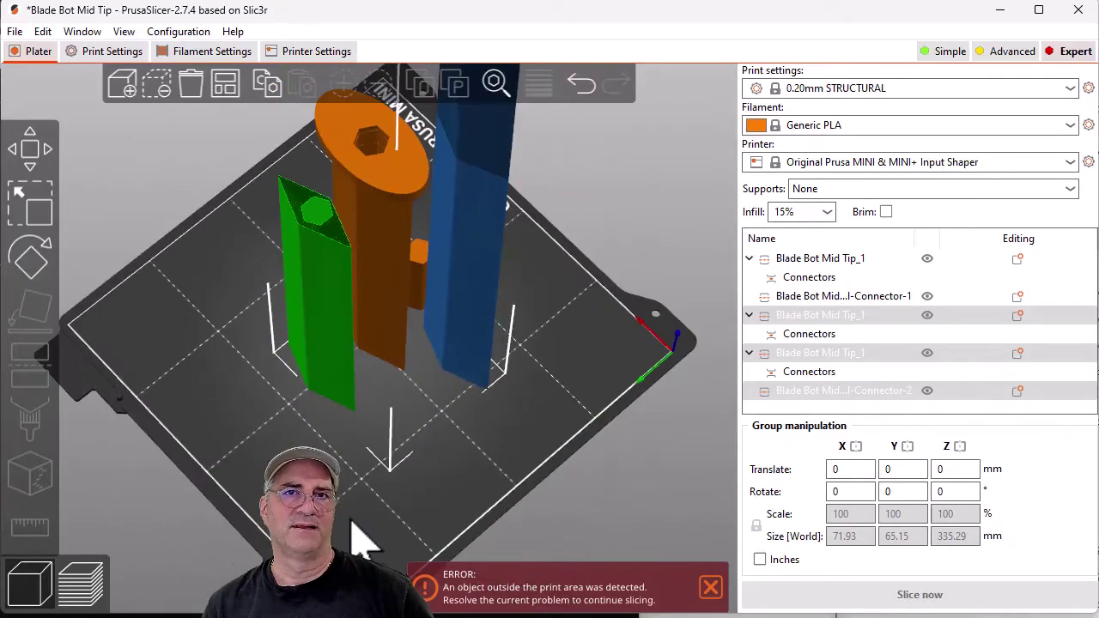
Select the blue blade piece and set a planar cut at Z 150 mm
click(429, 481)
click(464, 318)
click(38, 357)
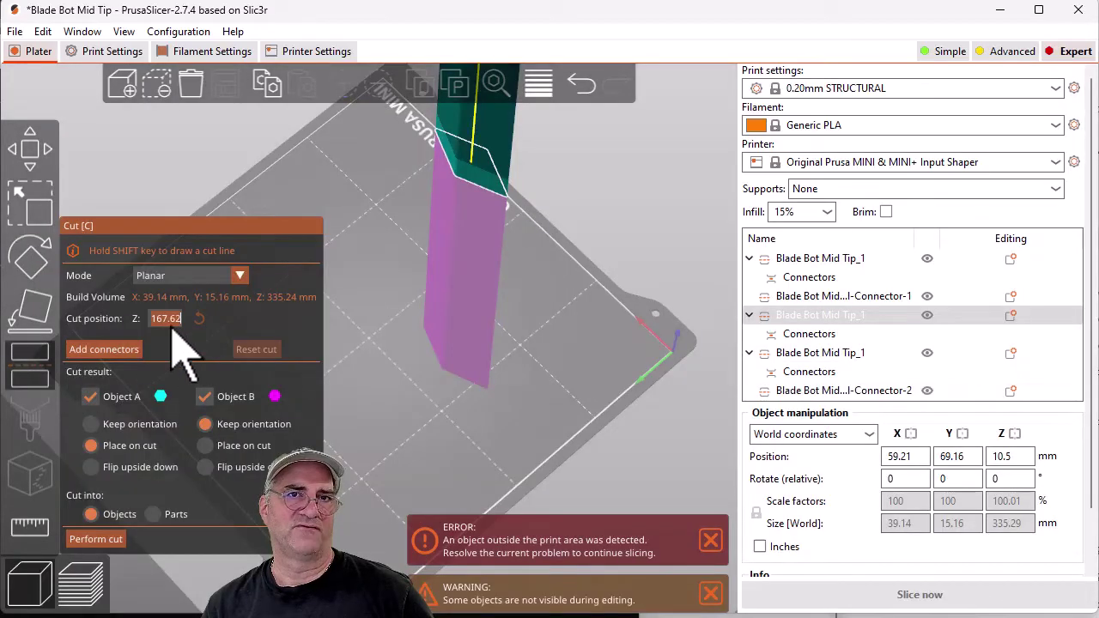
text(150)
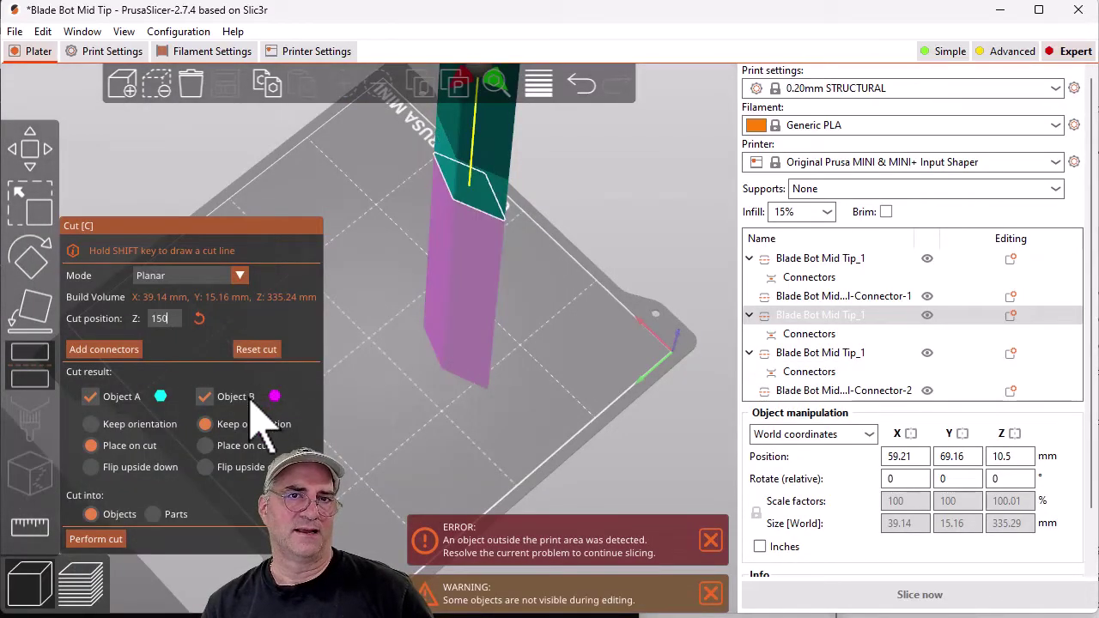
Place a hexagon dowel fully inside the cut face, confirm it, and perform the cut
click(99, 349)
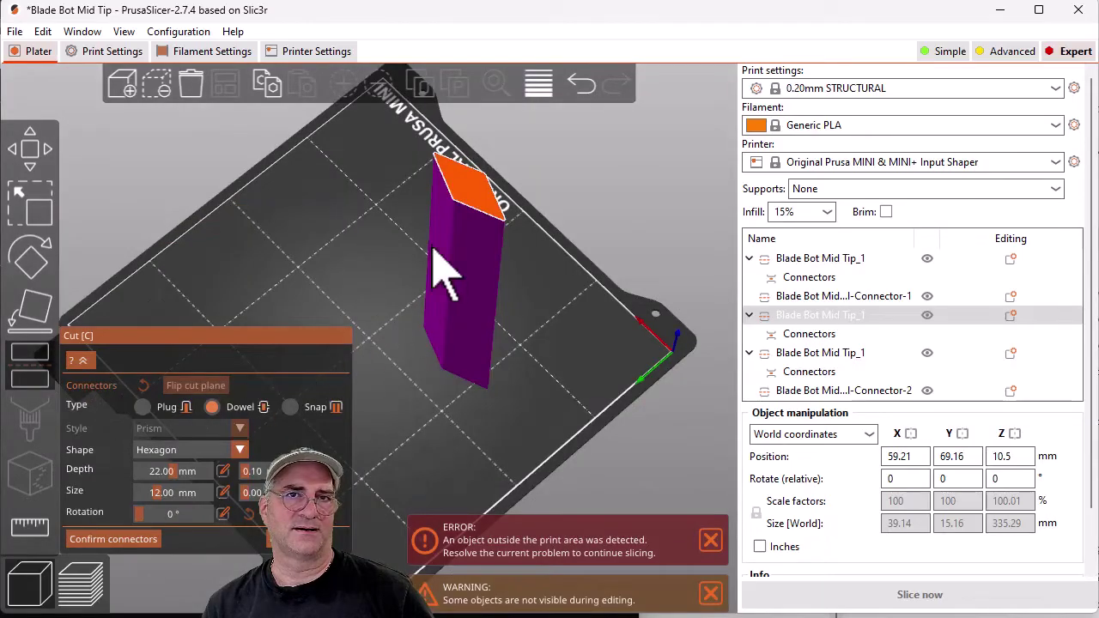
click(470, 206)
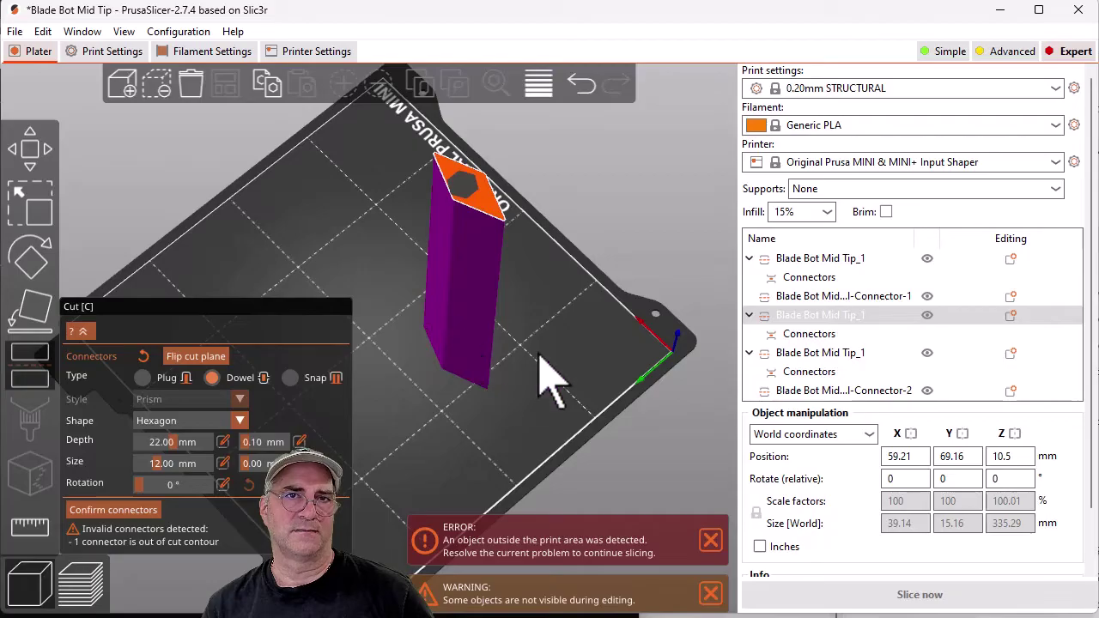
drag(679, 258, 691, 275)
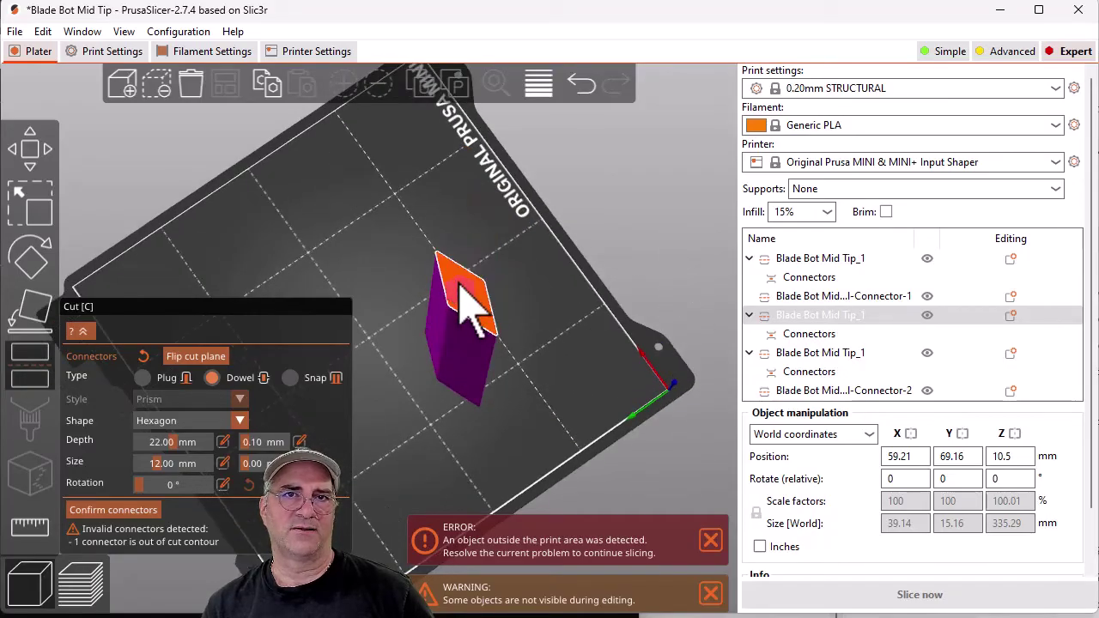
drag(464, 301, 476, 322)
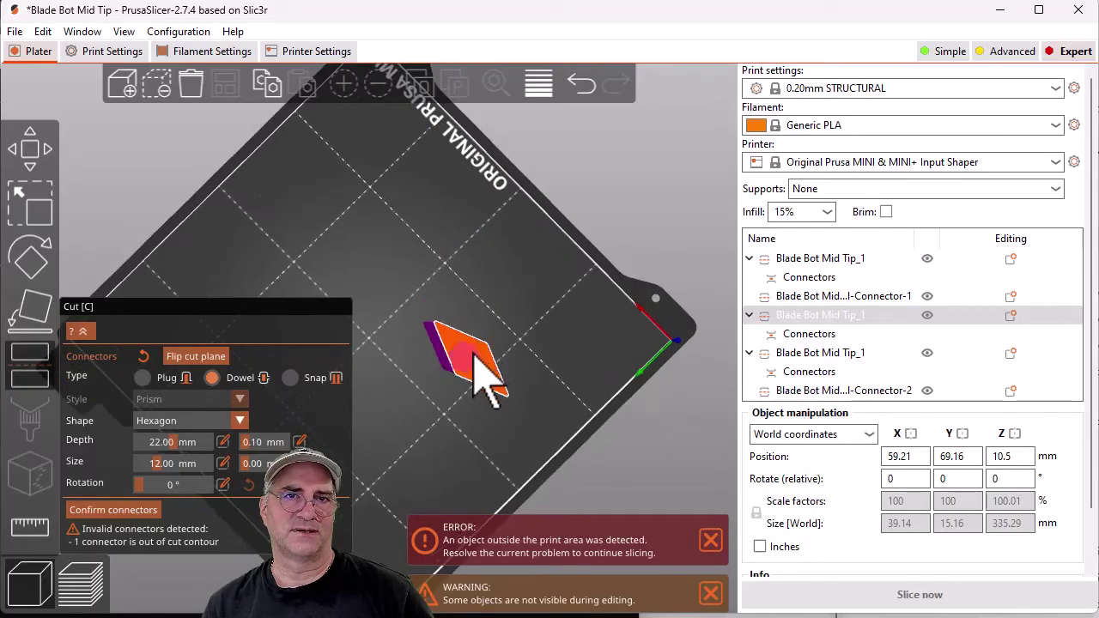
drag(461, 359, 473, 372)
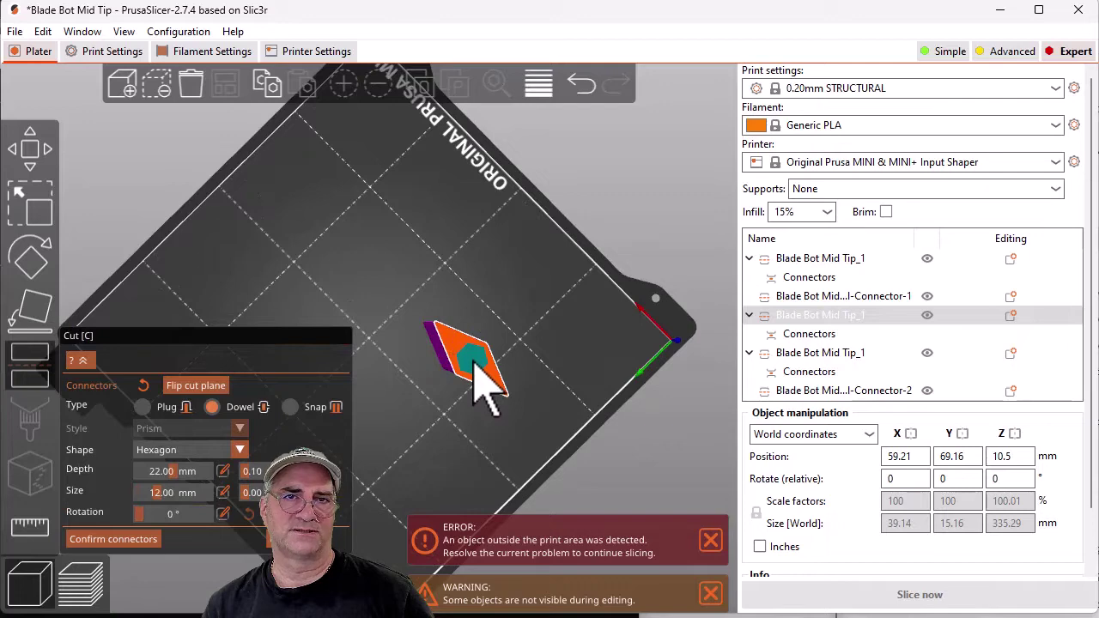
click(101, 538)
click(96, 539)
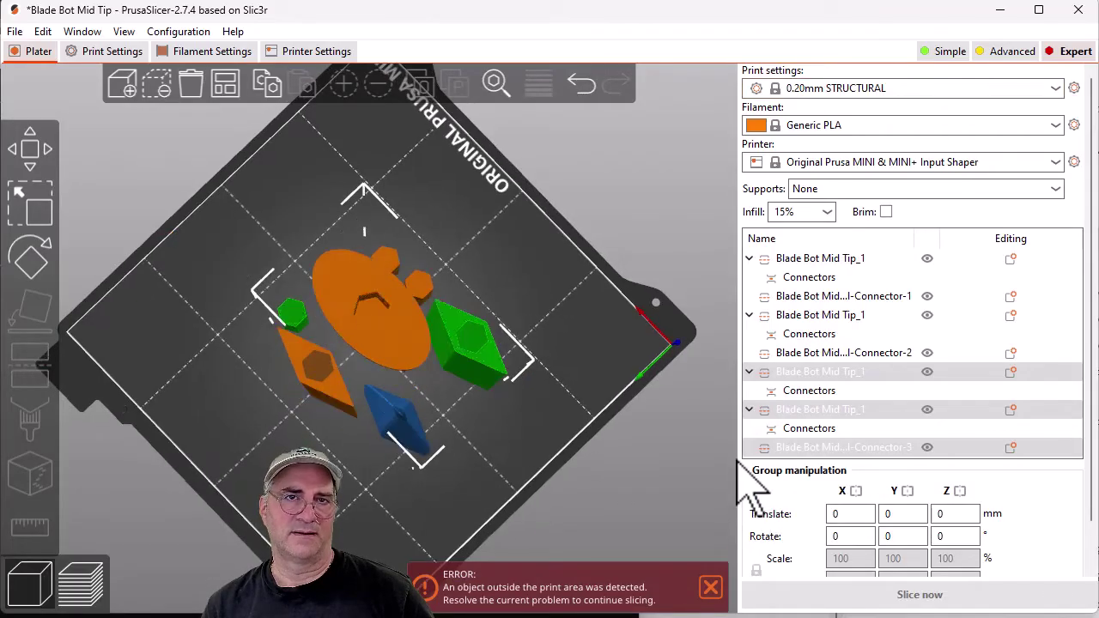
Close the outside-print-area error, deselect the pieces, and view the four blade pieces and three dowels
click(710, 587)
drag(679, 527, 85, 408)
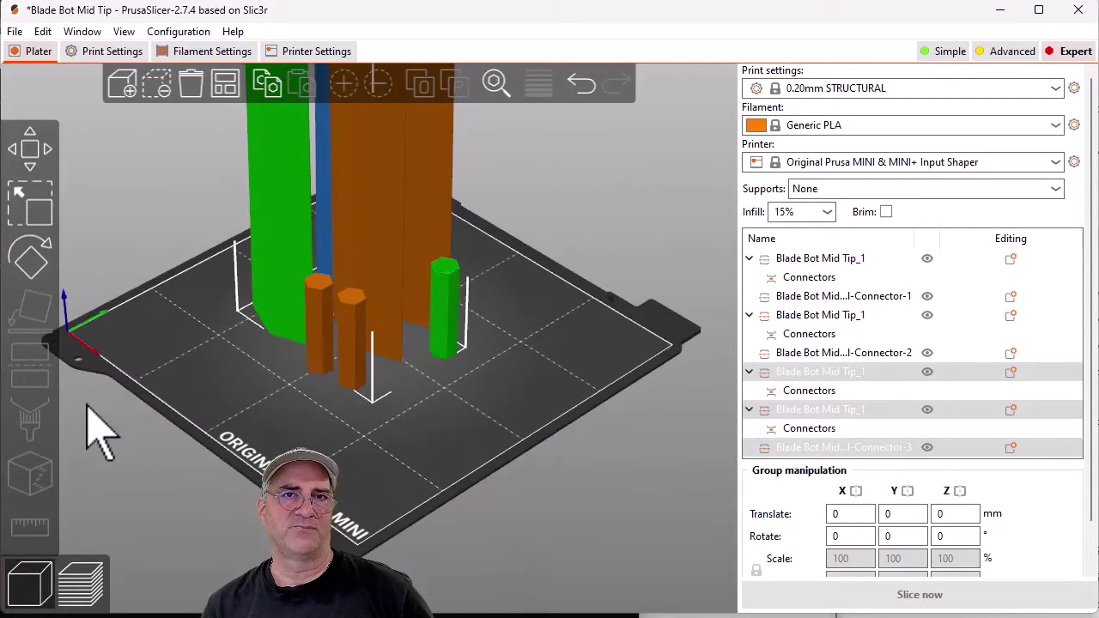
click(399, 421)
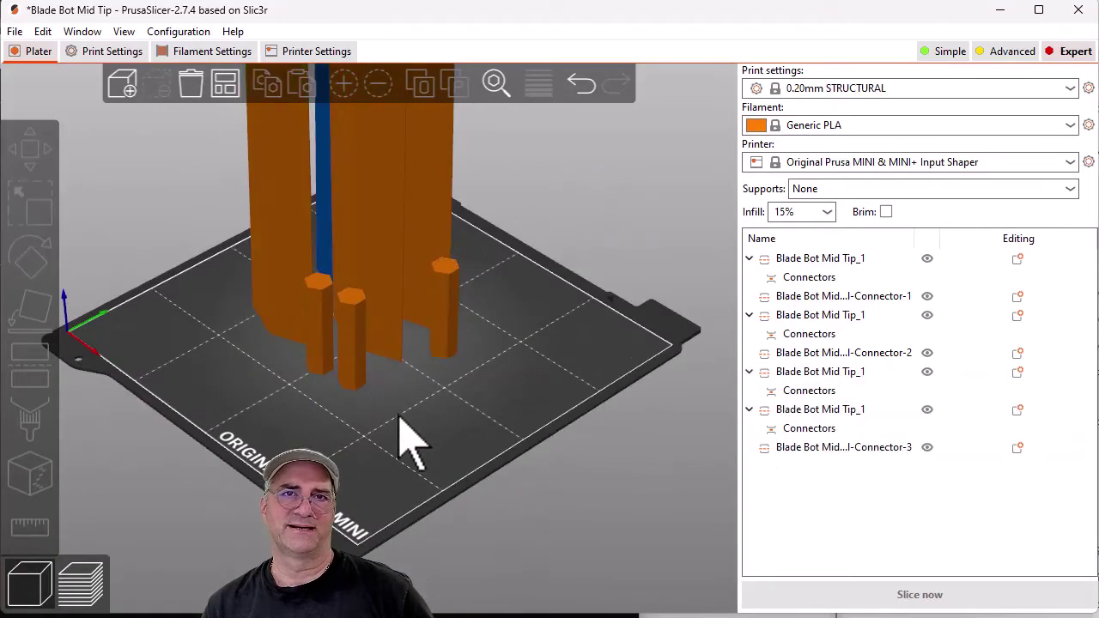
mouse_move(143, 515)
mouse_down()
mouse_move(371, 542)
mouse_move(335, 550)
mouse_move(378, 480)
mouse_move(429, 343)
mouse_up()
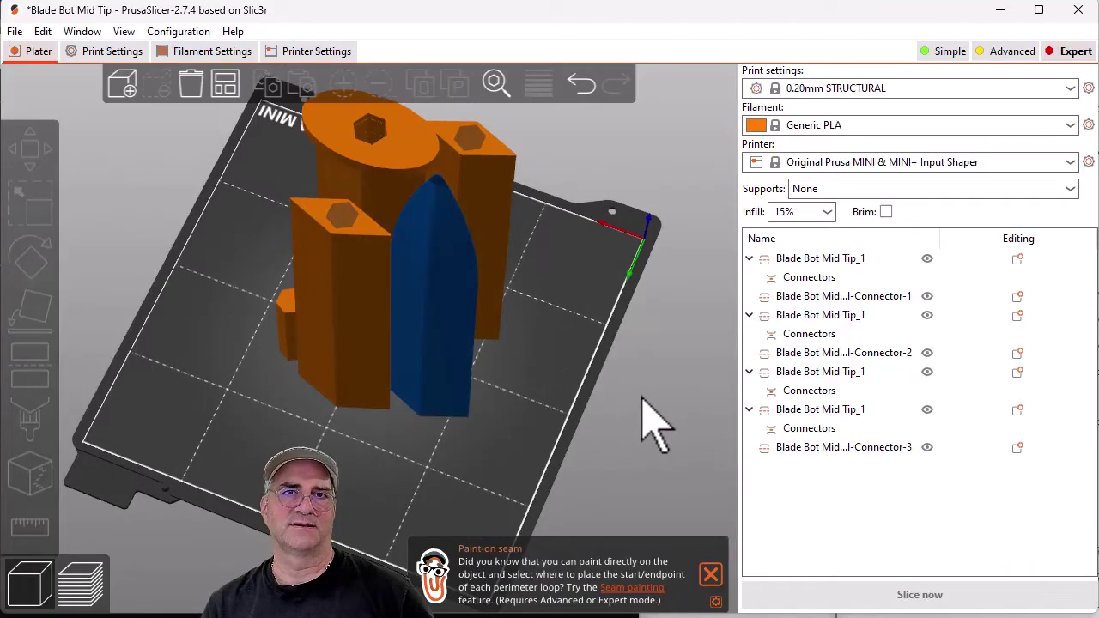
Undo the last cut and recut the tall blue blade piece at Z 160 mm, keeping the hexagon dowel connector
key(ctrl+z)
key(ctrl+z)
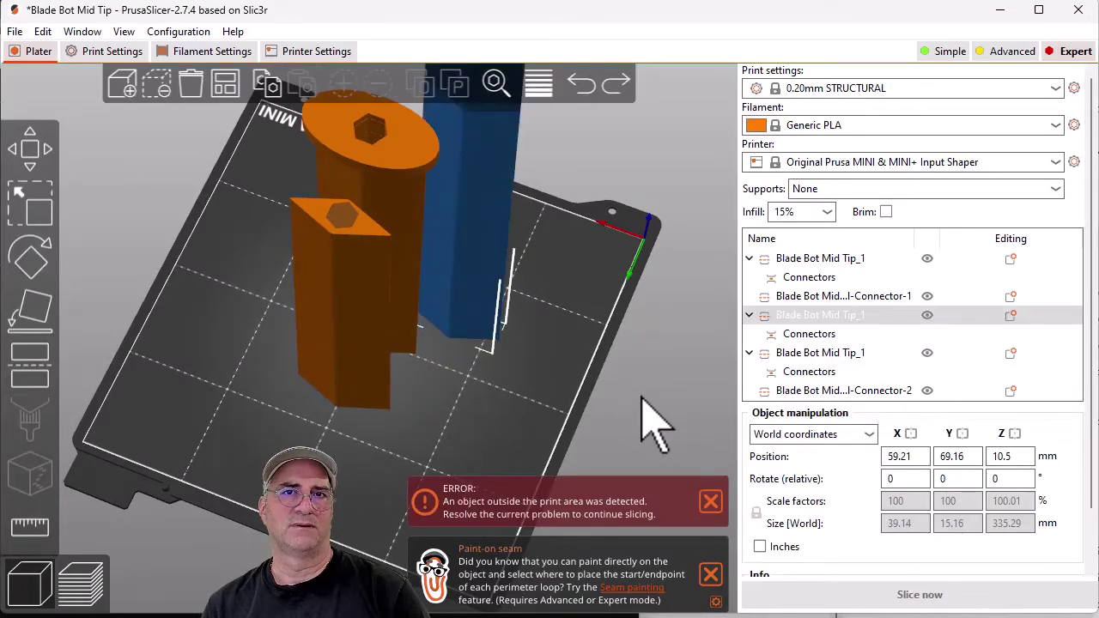
key(ctrl+y)
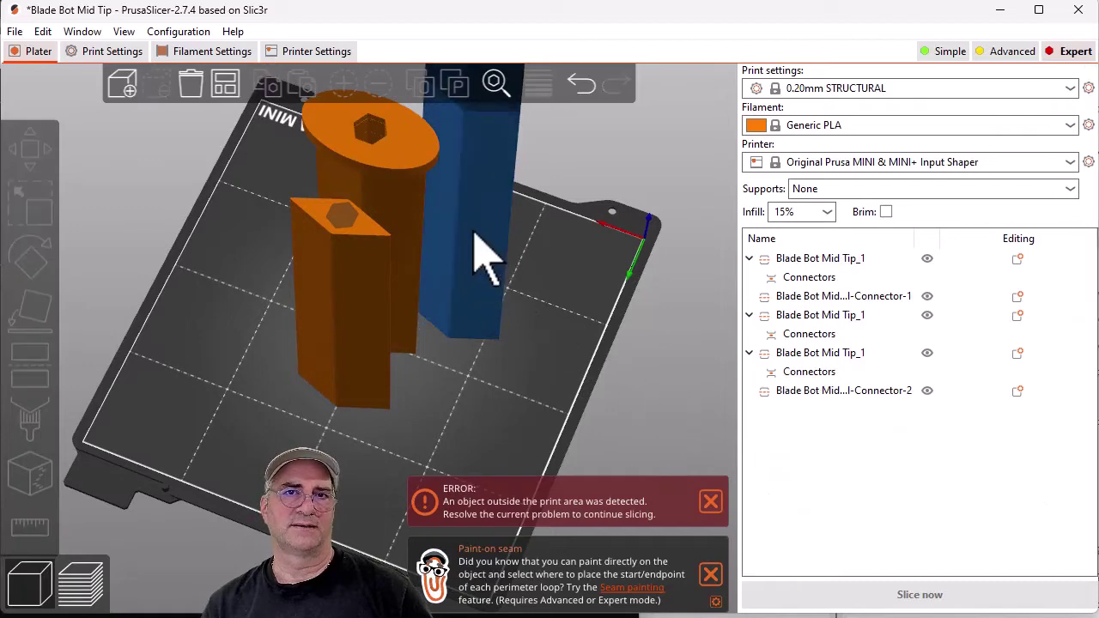
click(27, 362)
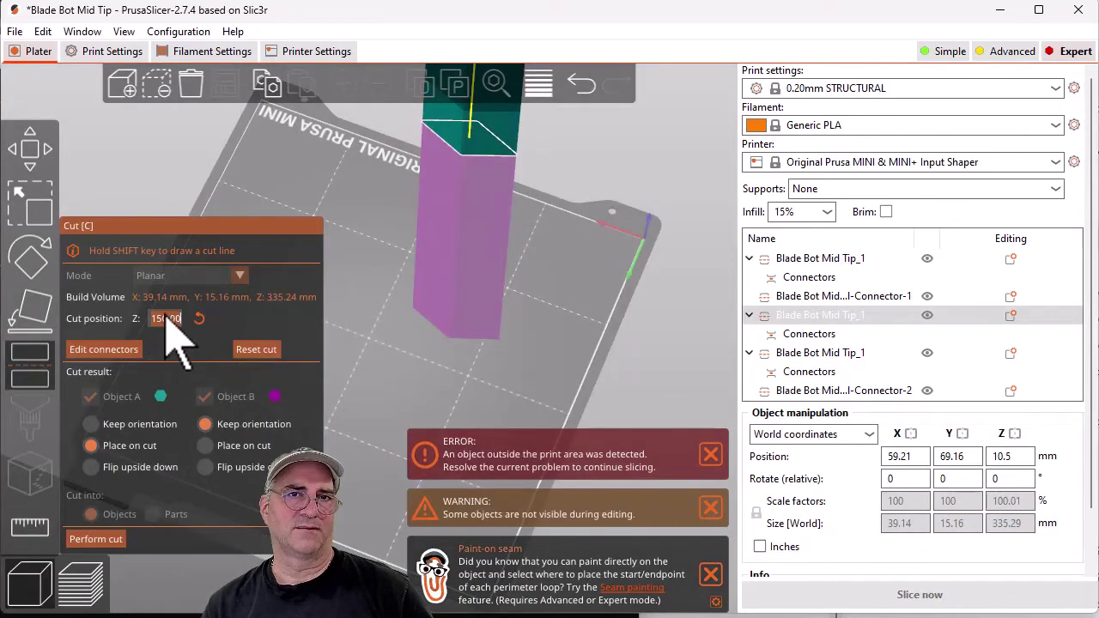
text(160)
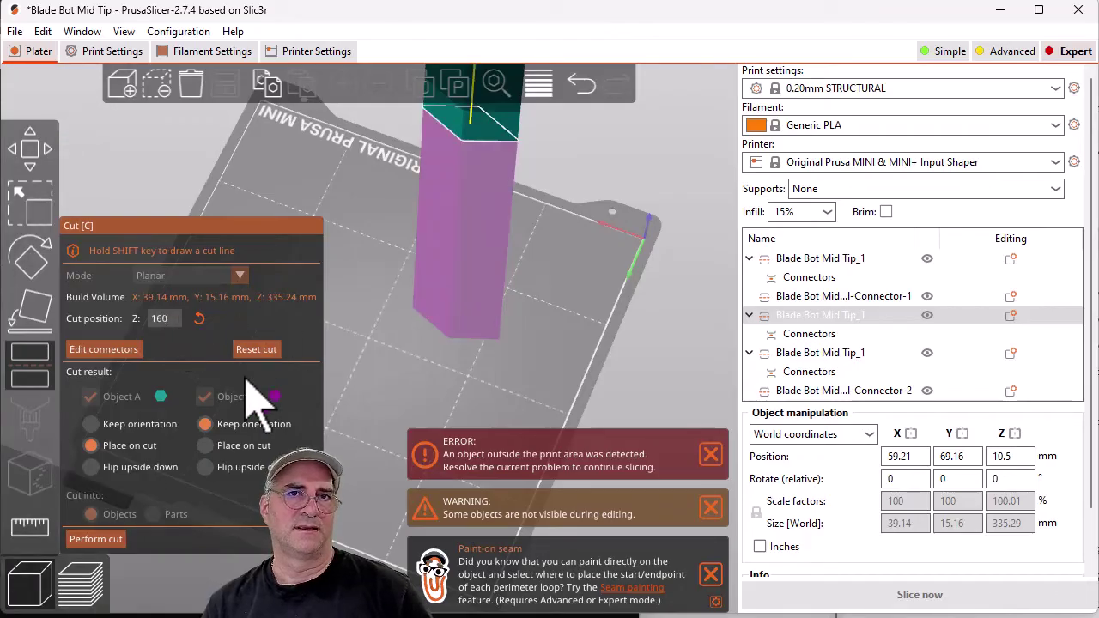
key(Return)
click(118, 354)
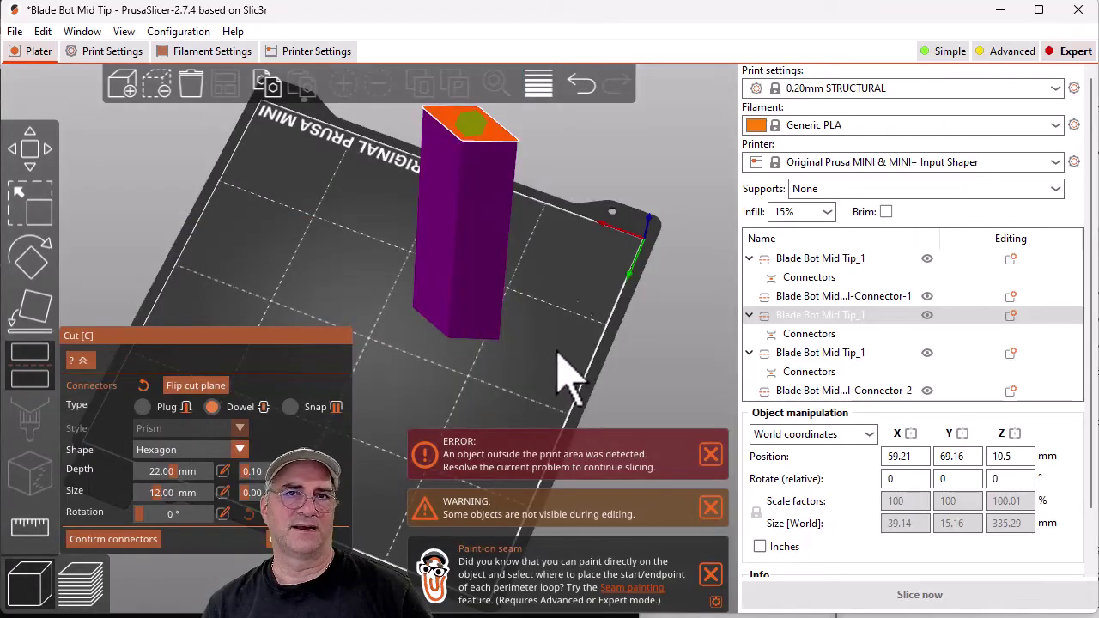
click(148, 541)
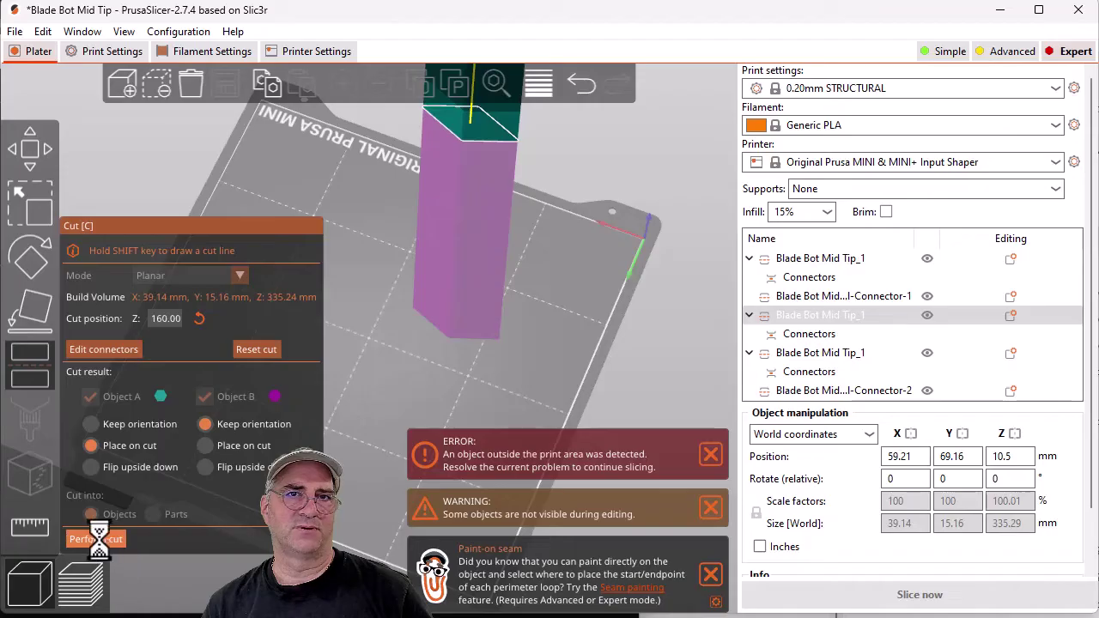
click(95, 538)
drag(711, 417, 523, 424)
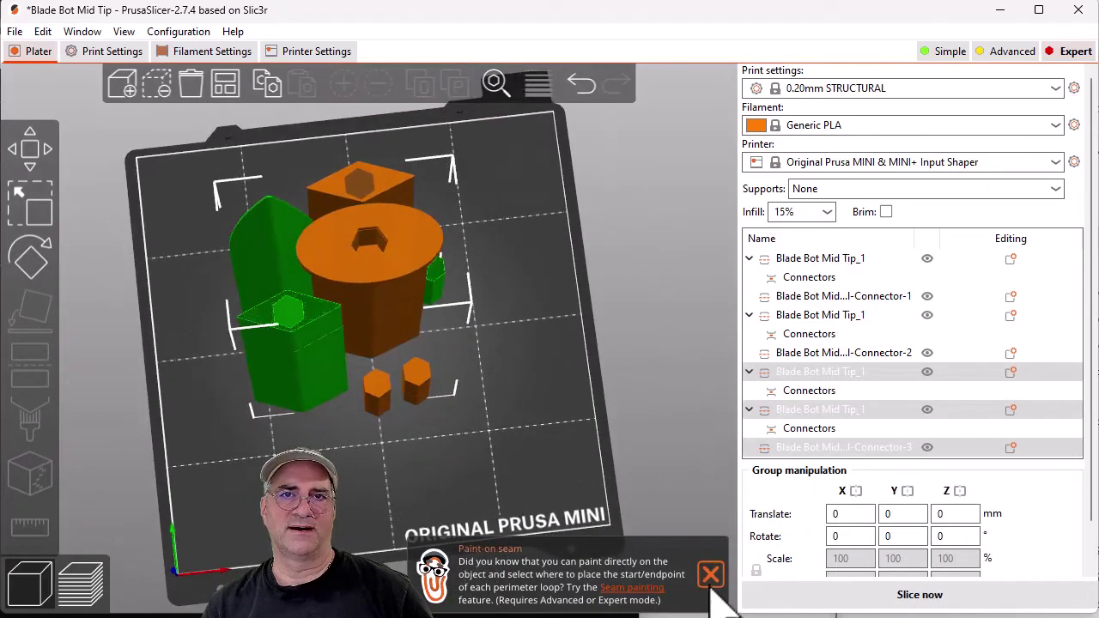
Dismiss the seam-painting tip, enable brim, and slice the plate (about 6h28m estimate)
click(710, 575)
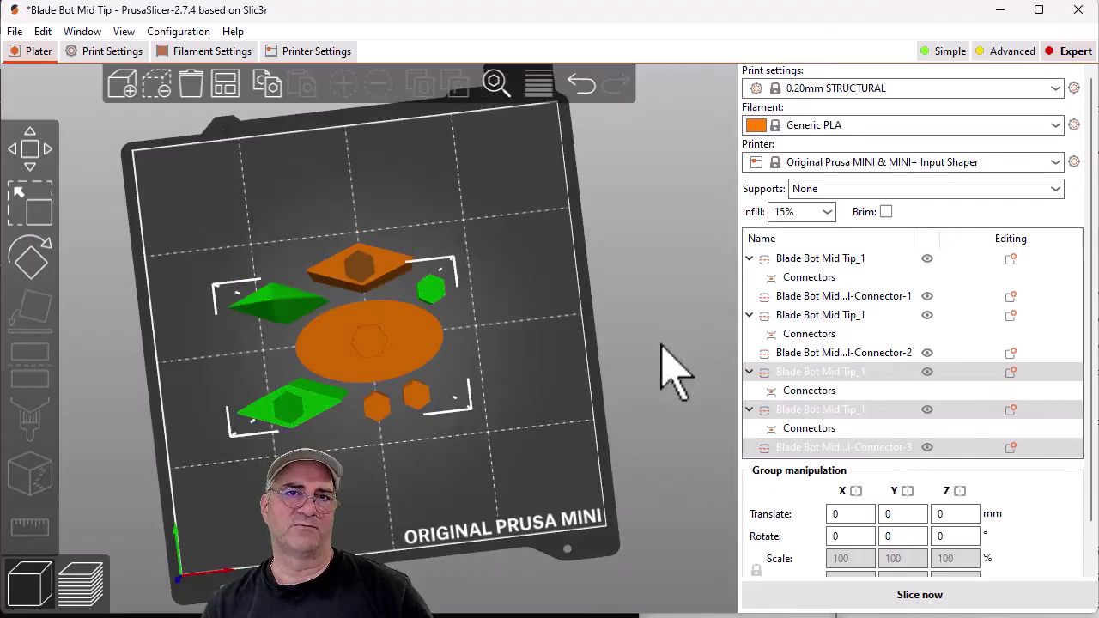
click(885, 212)
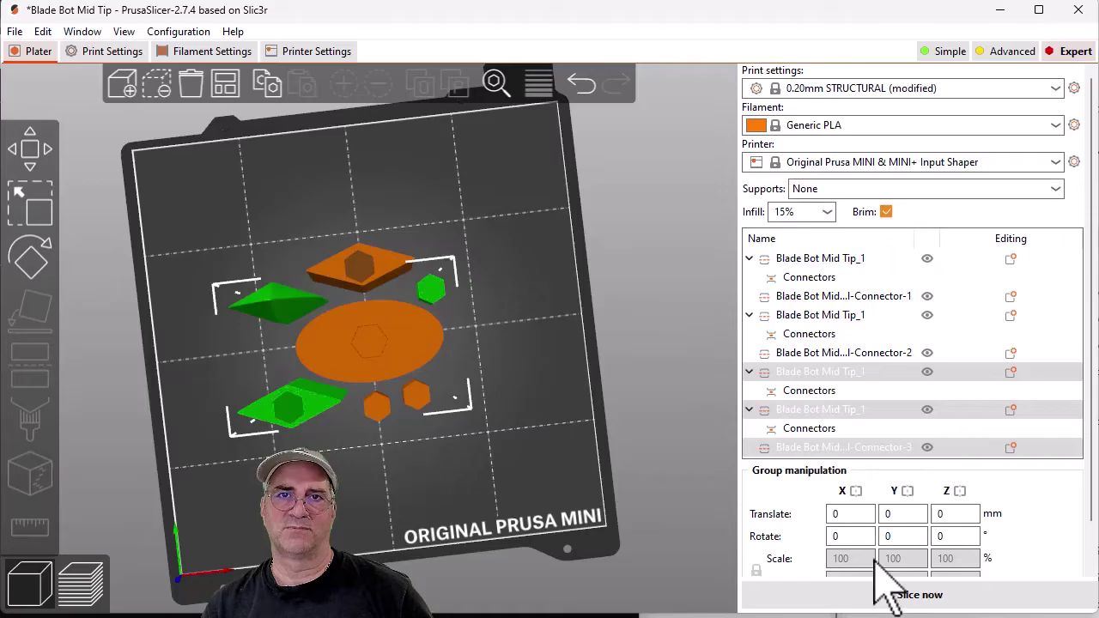
click(858, 595)
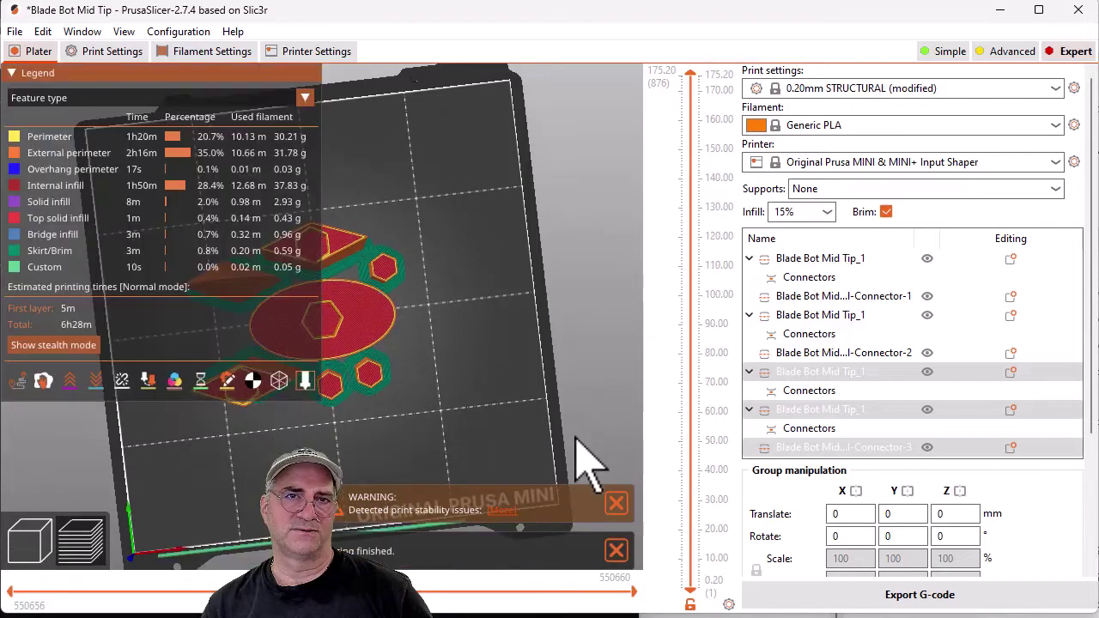
Orbit the sliced preview to an angled view of the brimmed blade pieces
drag(573, 393, 545, 422)
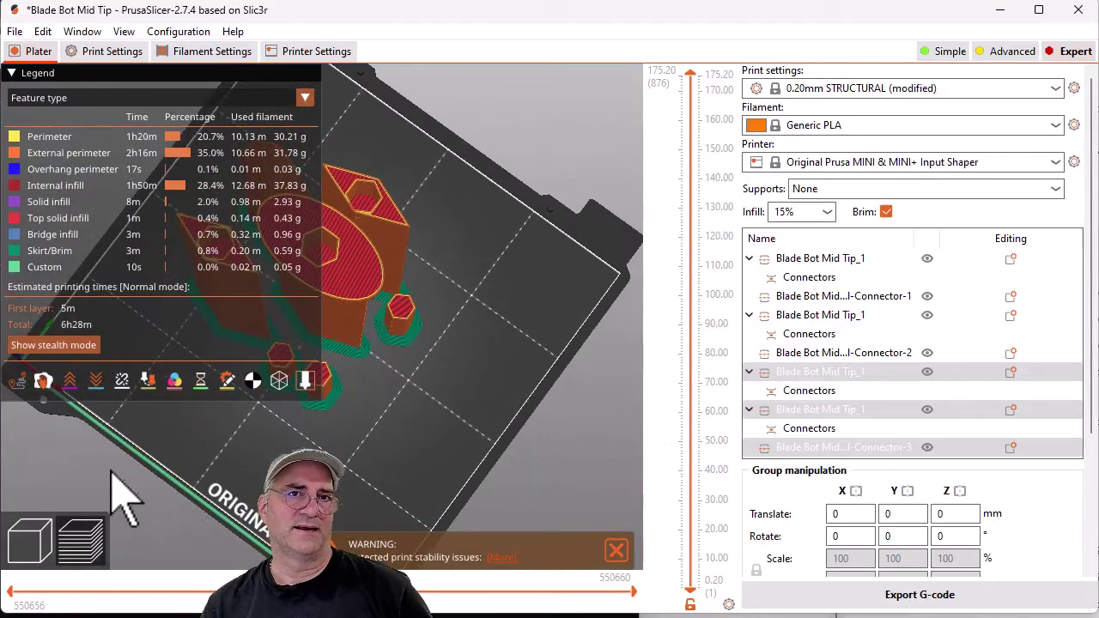
click(35, 550)
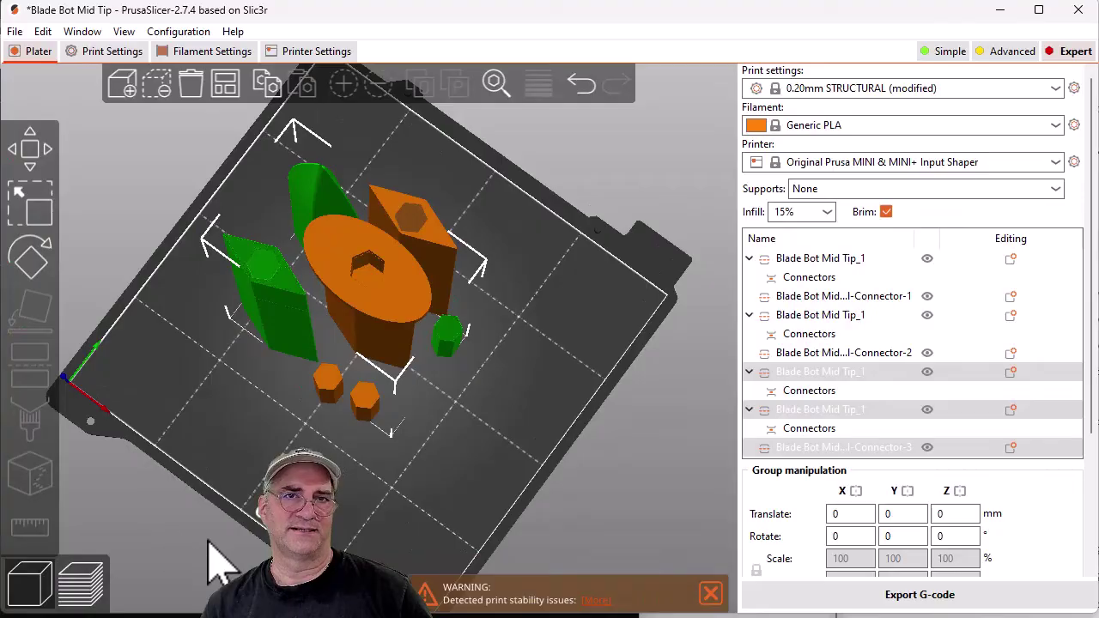
drag(219, 563, 245, 545)
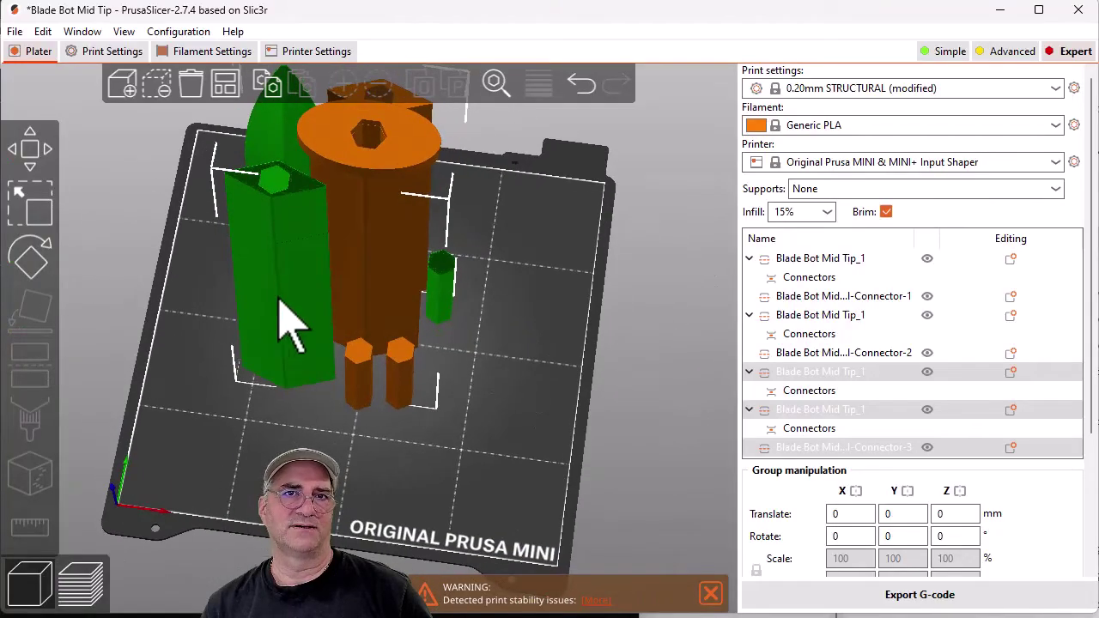